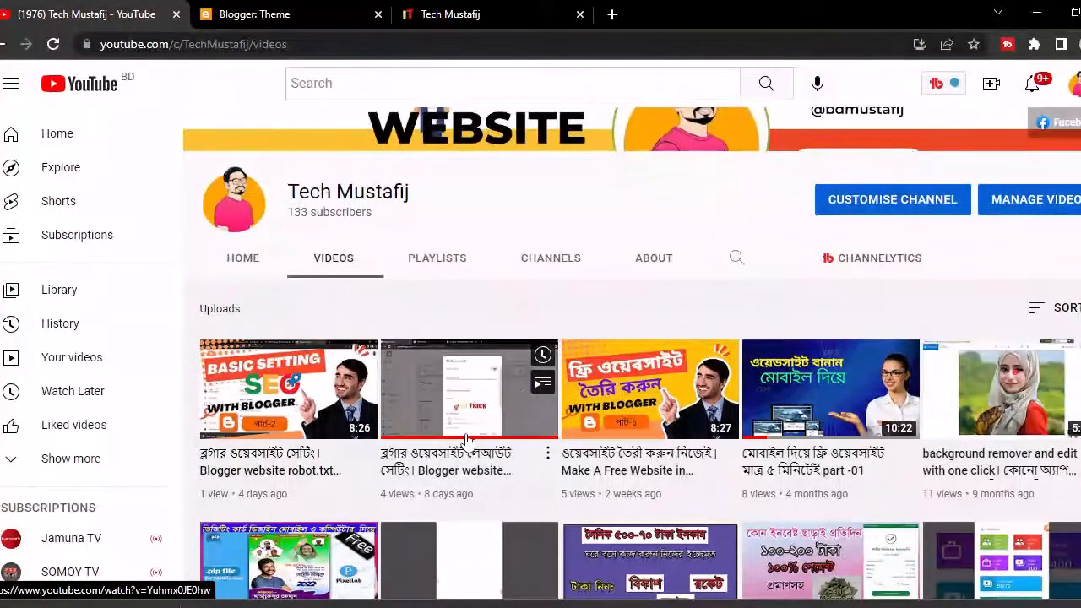
Open the live blog site and look through its home page from the header to the footer
click(507, 14)
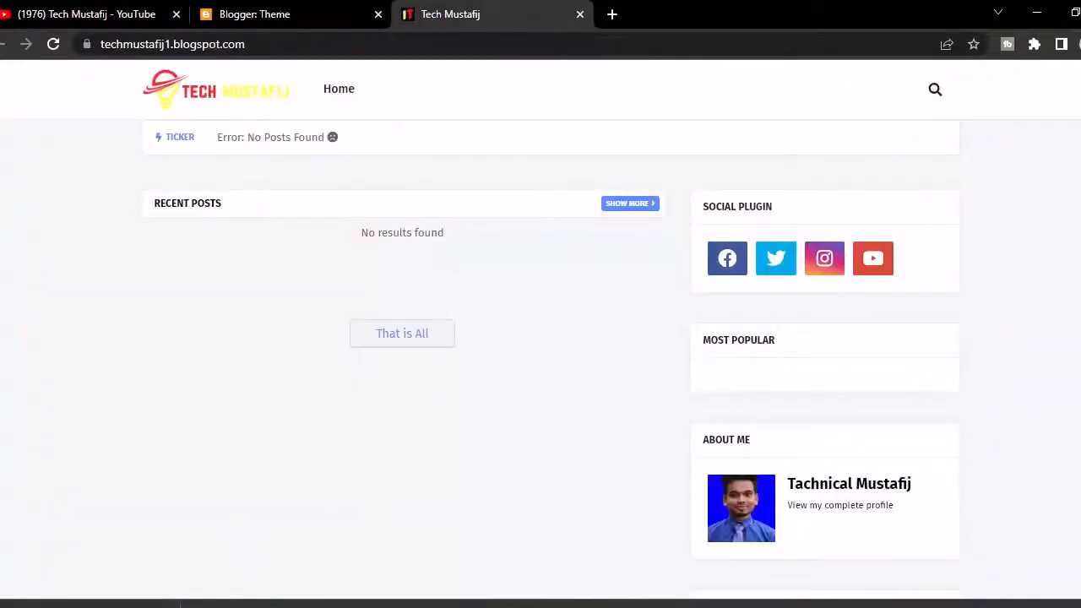
scroll(541, 338, down, 3)
scroll(541, 337, up, 3)
scroll(1051, 218, down, 2)
scroll(1051, 218, up, 2)
Switch to the Blogger dashboard and review the blog's posts and pages lists
click(270, 10)
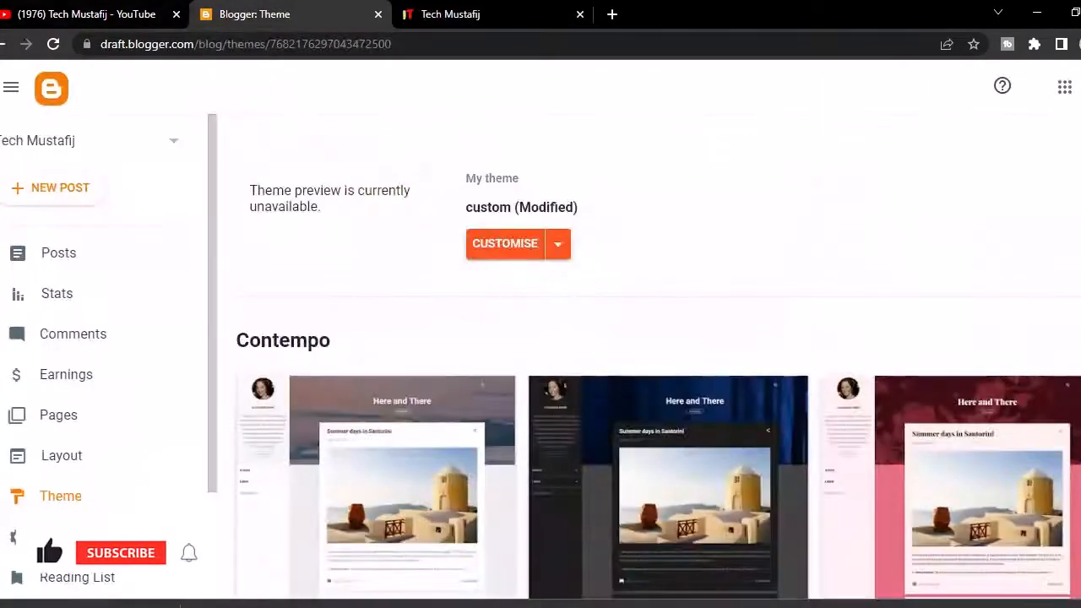
click(63, 263)
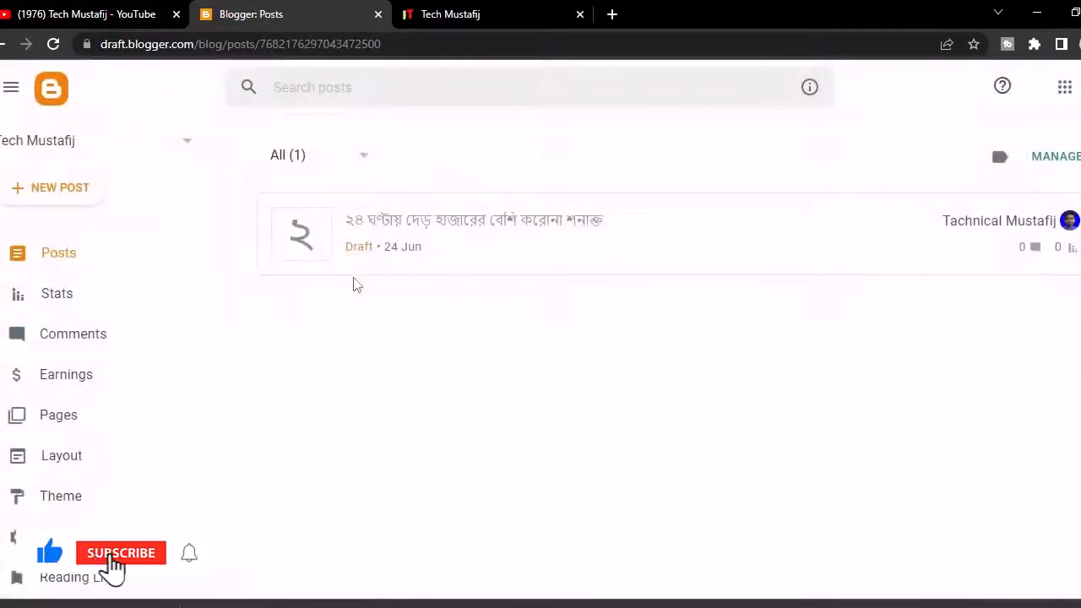
click(89, 426)
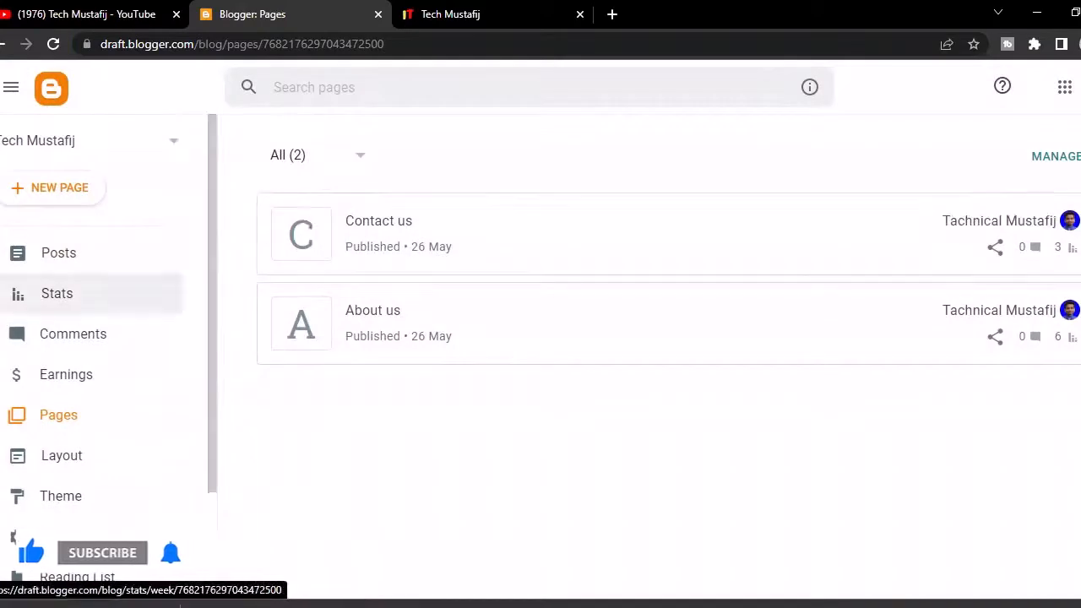
click(60, 256)
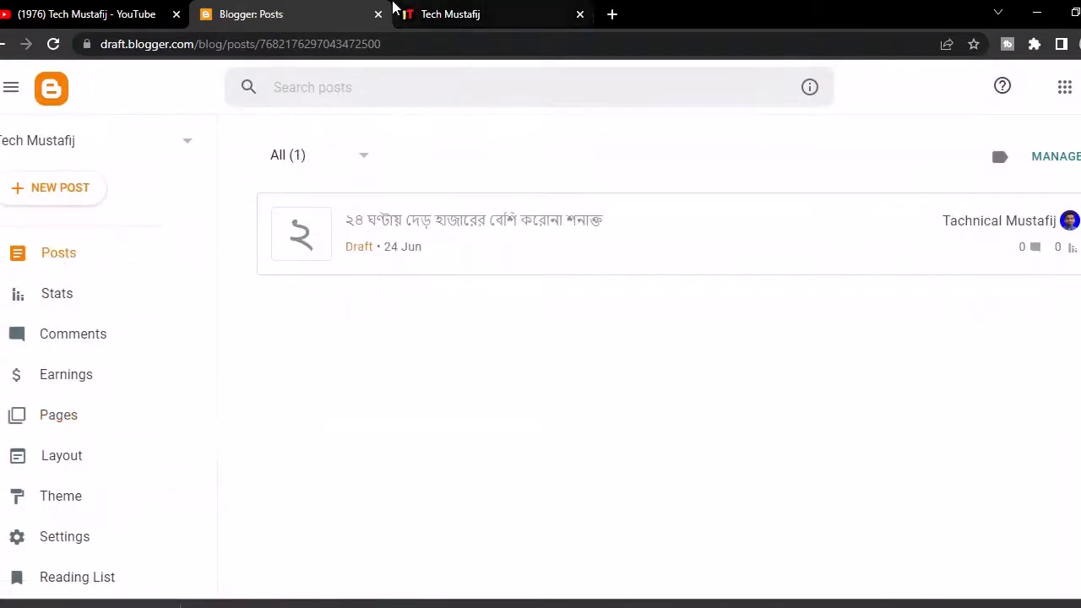
Return to the live blog and examine its header logo, sidebar and footer
click(406, 10)
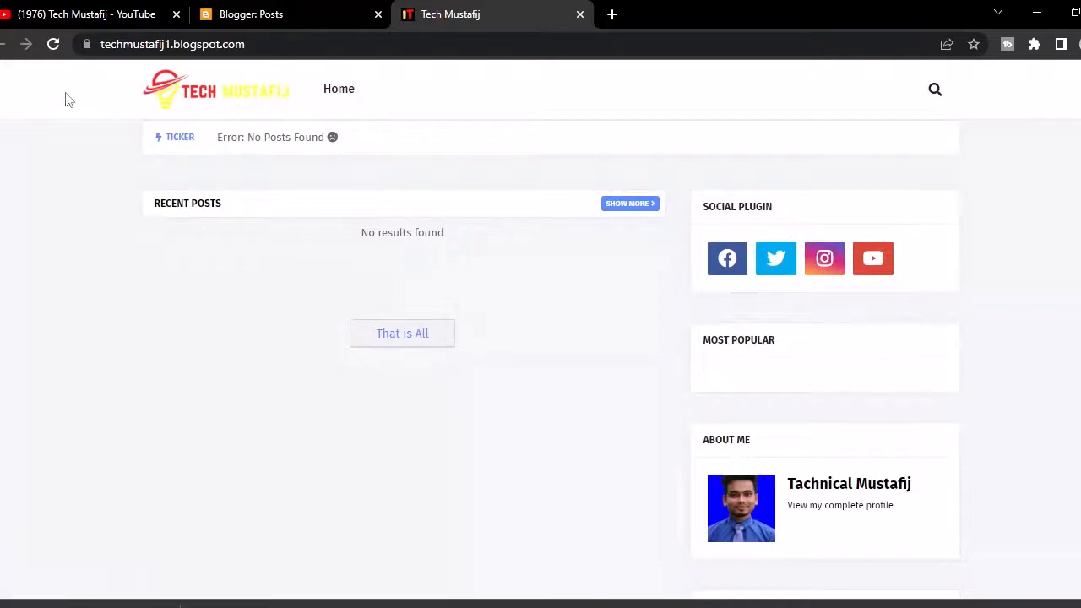
scroll(541, 338, down, 3)
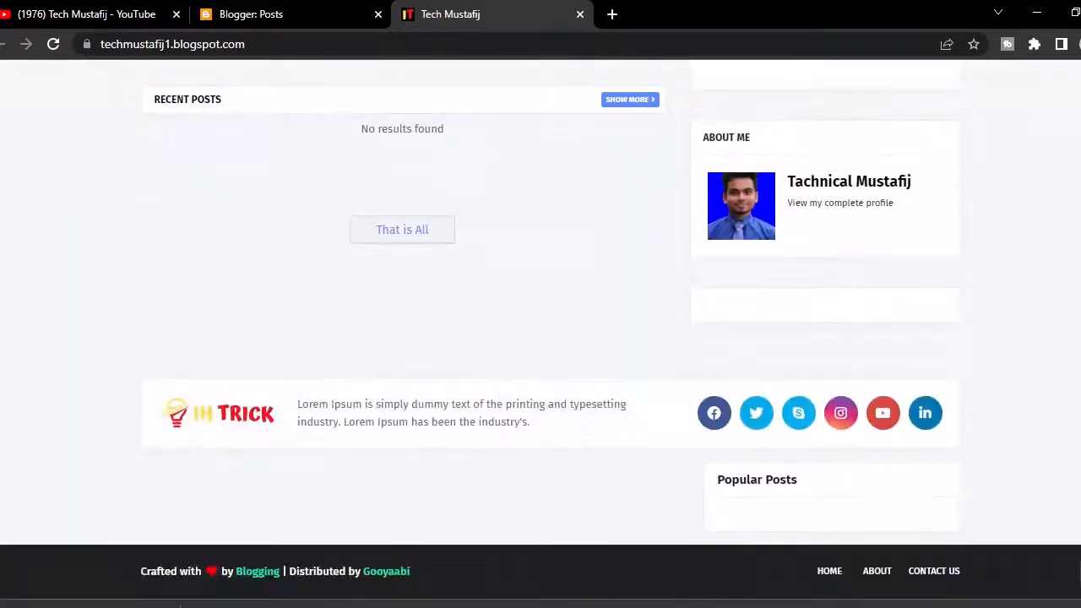
scroll(540, 338, up, 3)
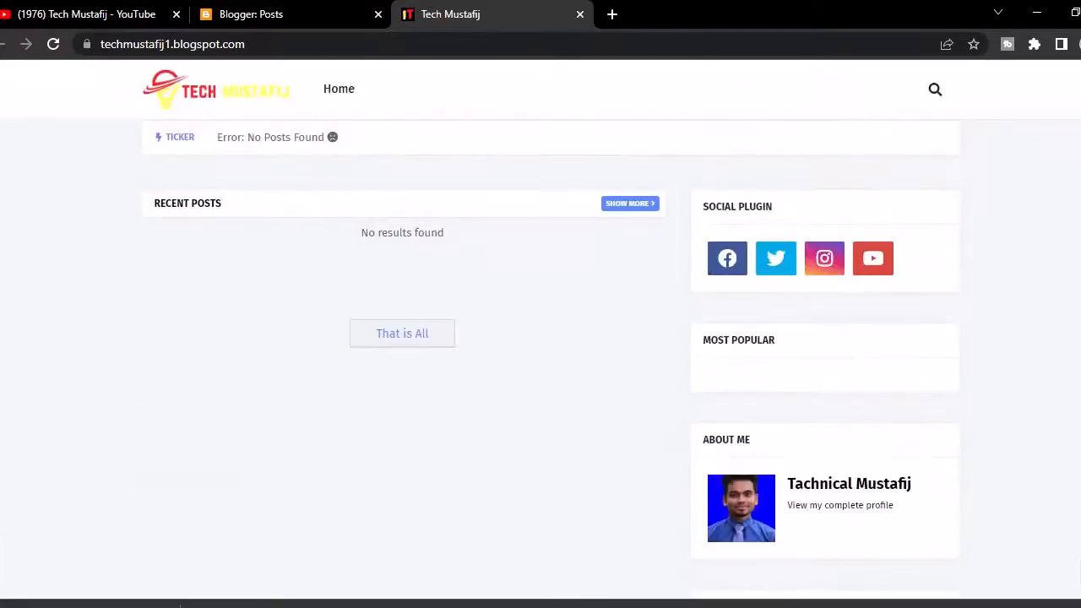
Switch to Canva in the other browser window and search the templates for "website logo"
click(1041, 15)
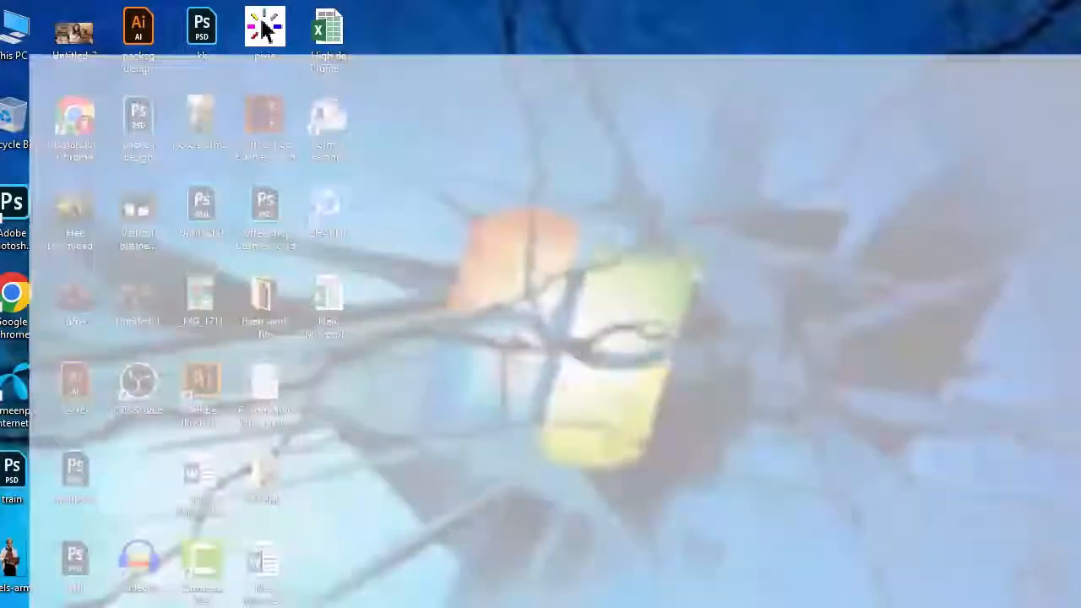
click(285, 43)
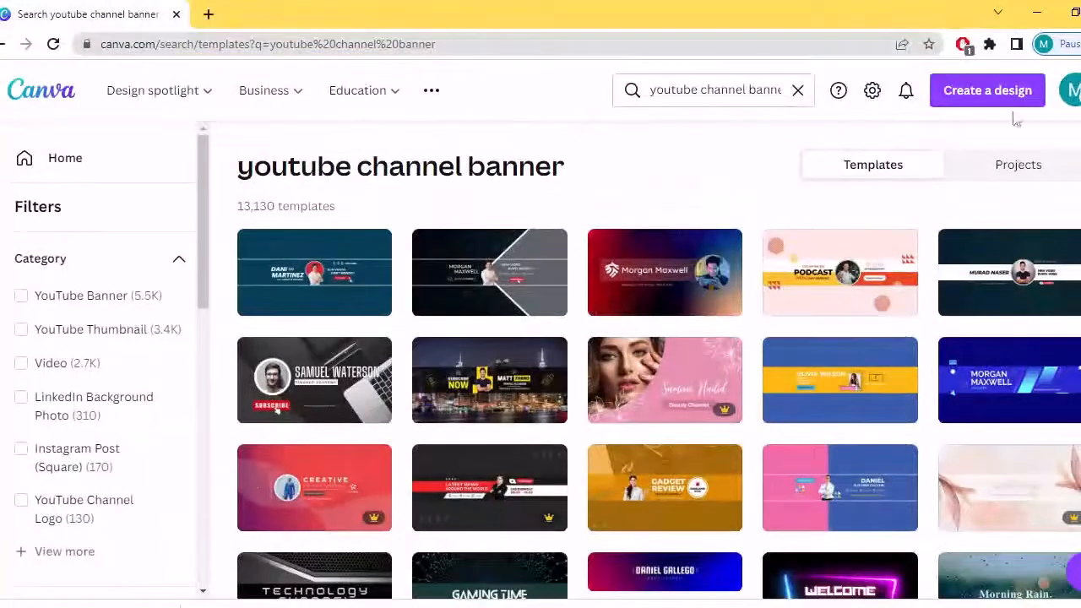
click(799, 89)
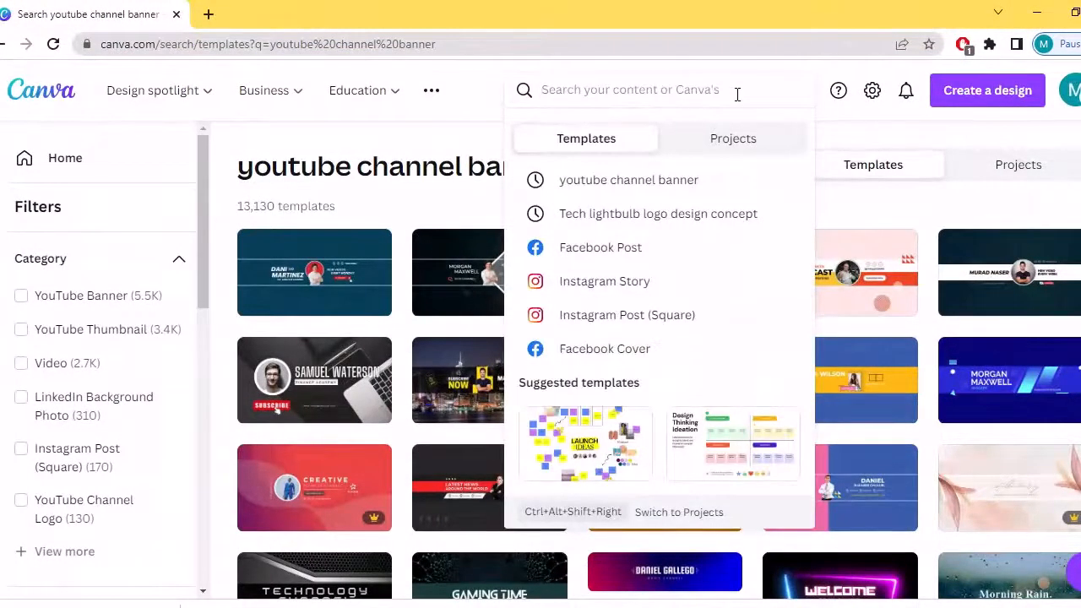
text(log)
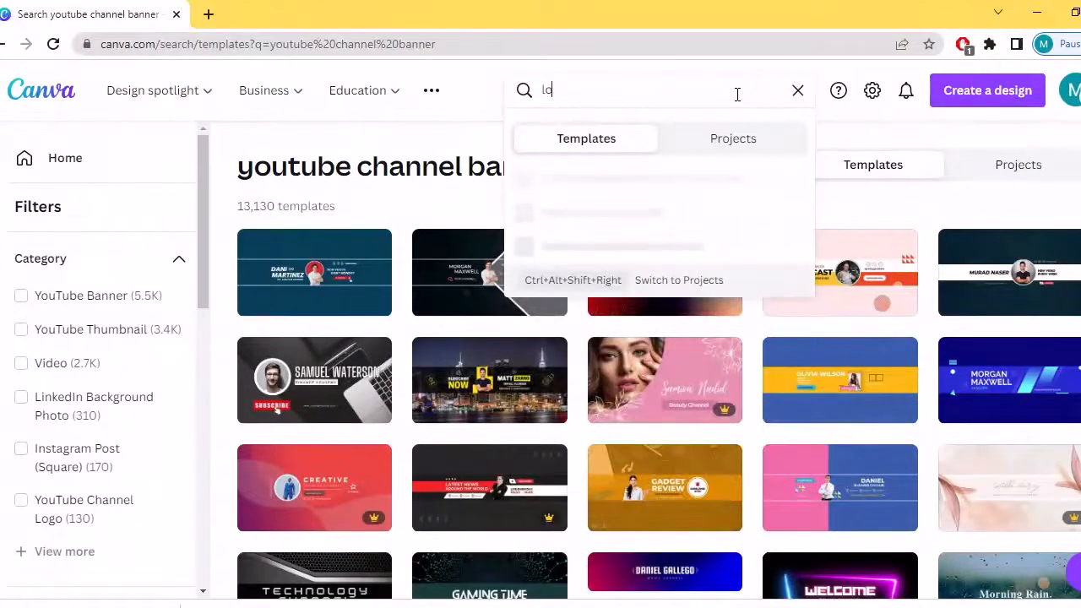
key(BackSpace)
key(BackSpace)
text(website logo)
key(Return)
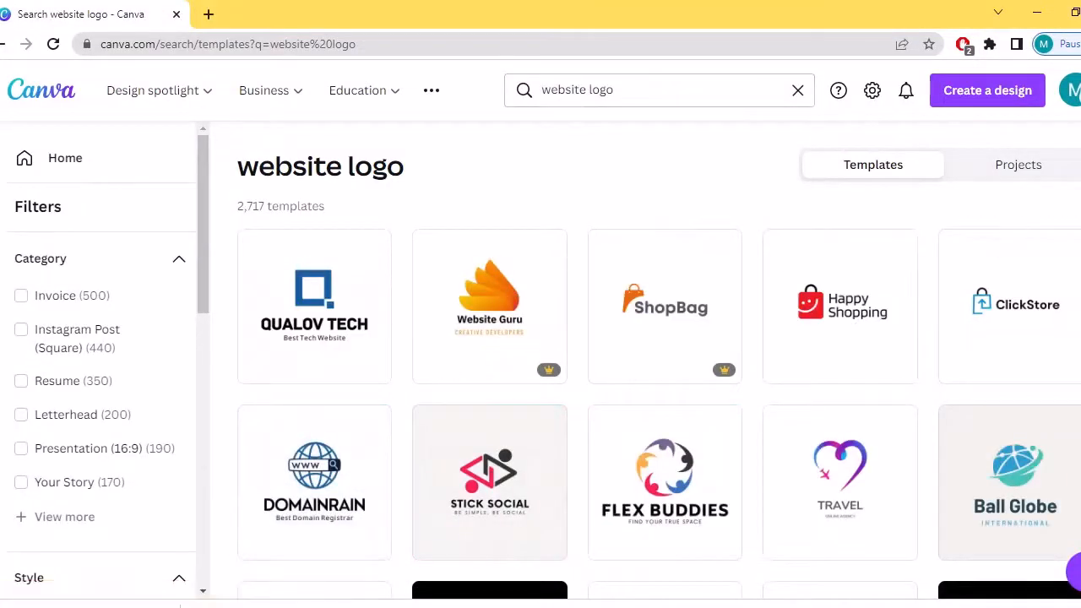
Browse the website logo templates and open the Stick Social one for editing
scroll(1072, 570, down, 10)
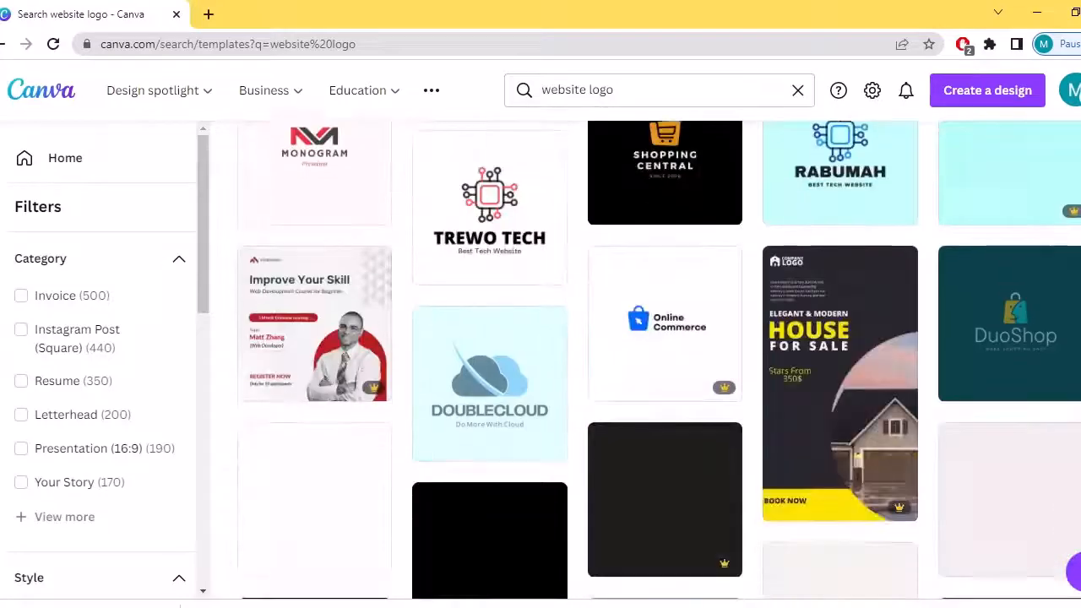
scroll(659, 359, up, 10)
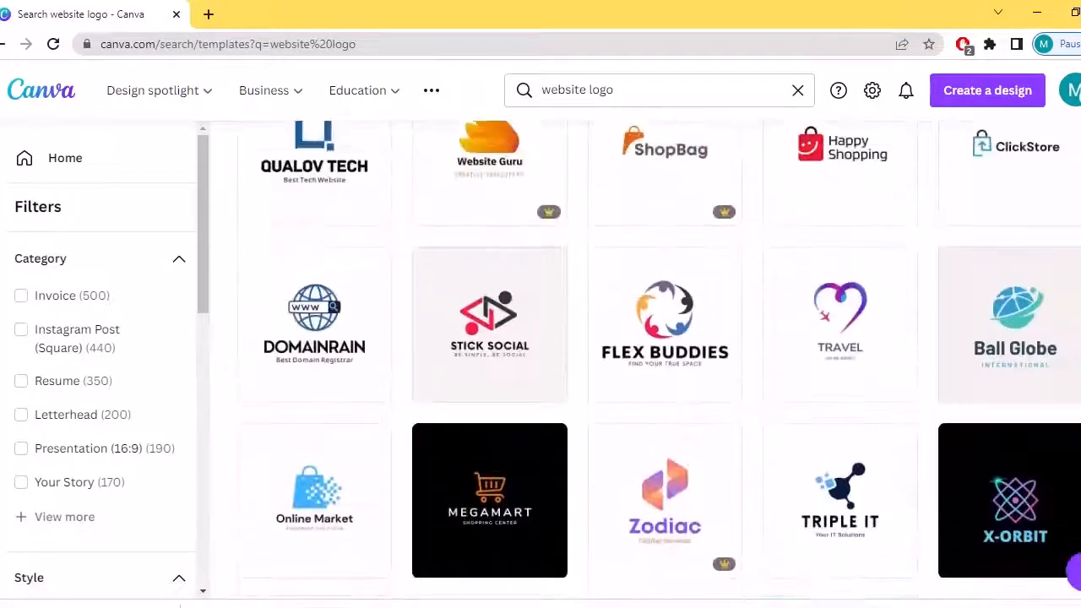
scroll(1073, 571, down, 6)
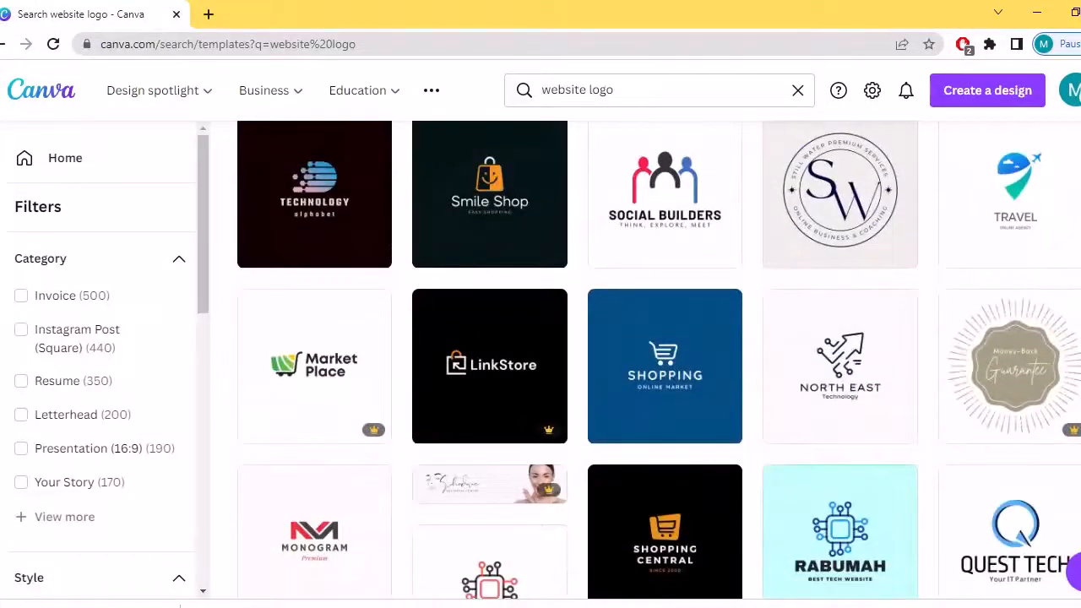
scroll(1073, 571, down, 5)
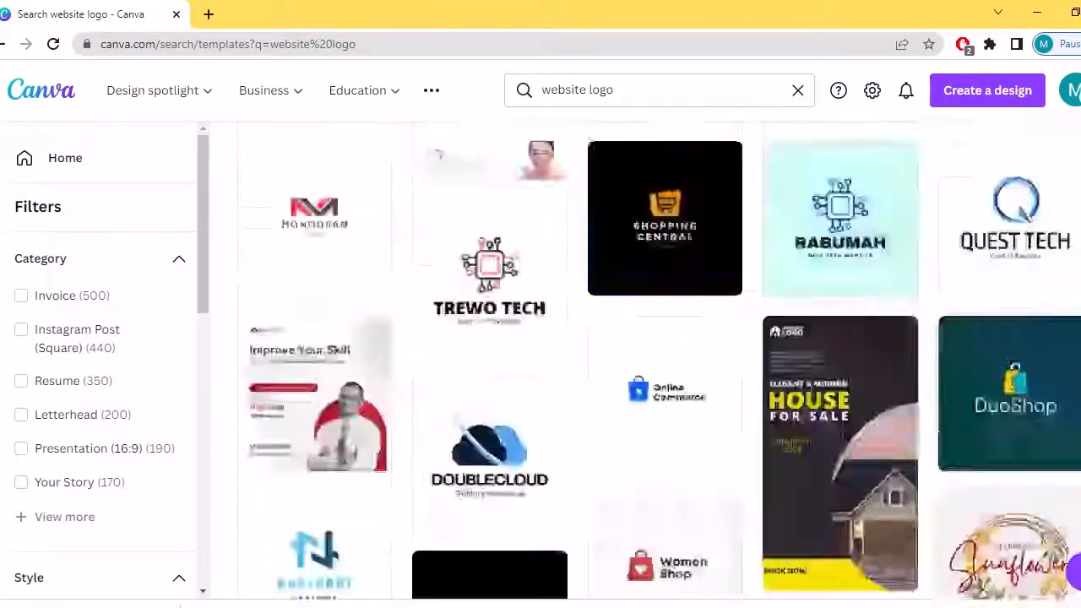
scroll(1072, 571, up, 10)
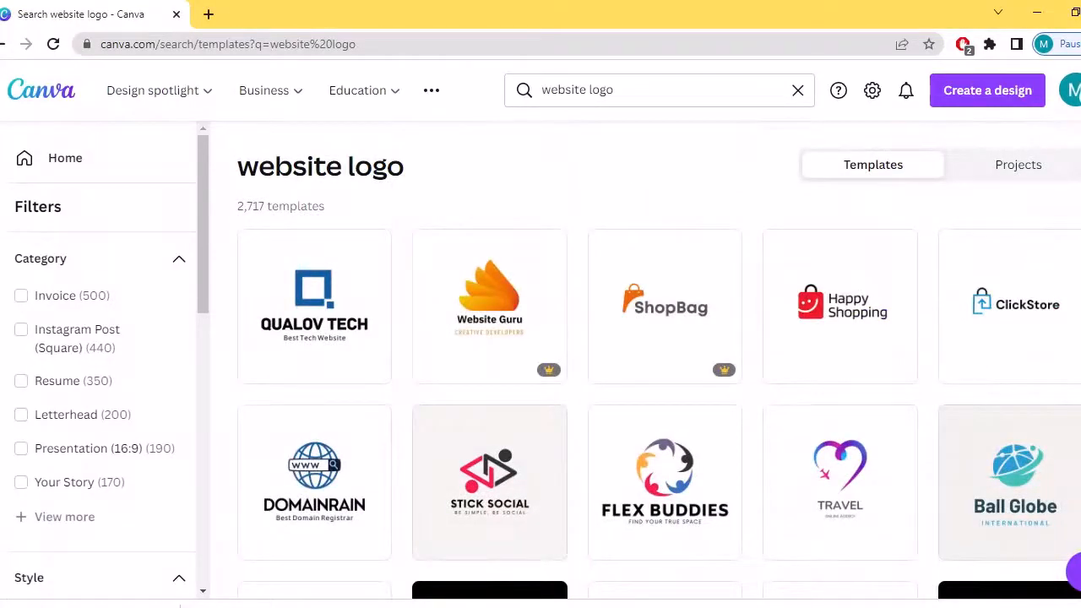
scroll(1072, 571, down, 9)
scroll(1072, 570, up, 7)
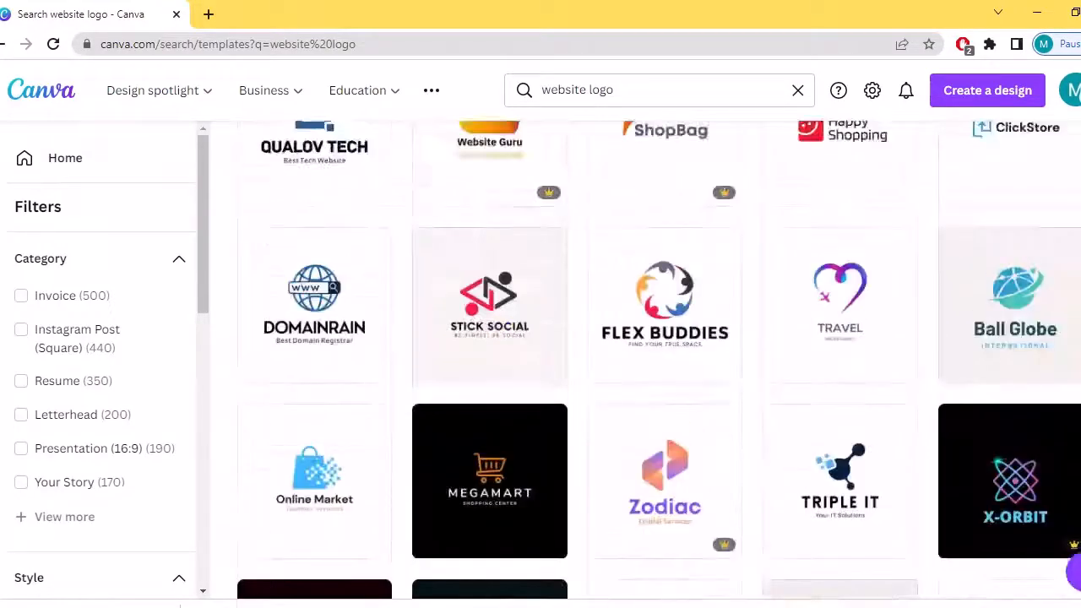
scroll(625, 364, up, 2)
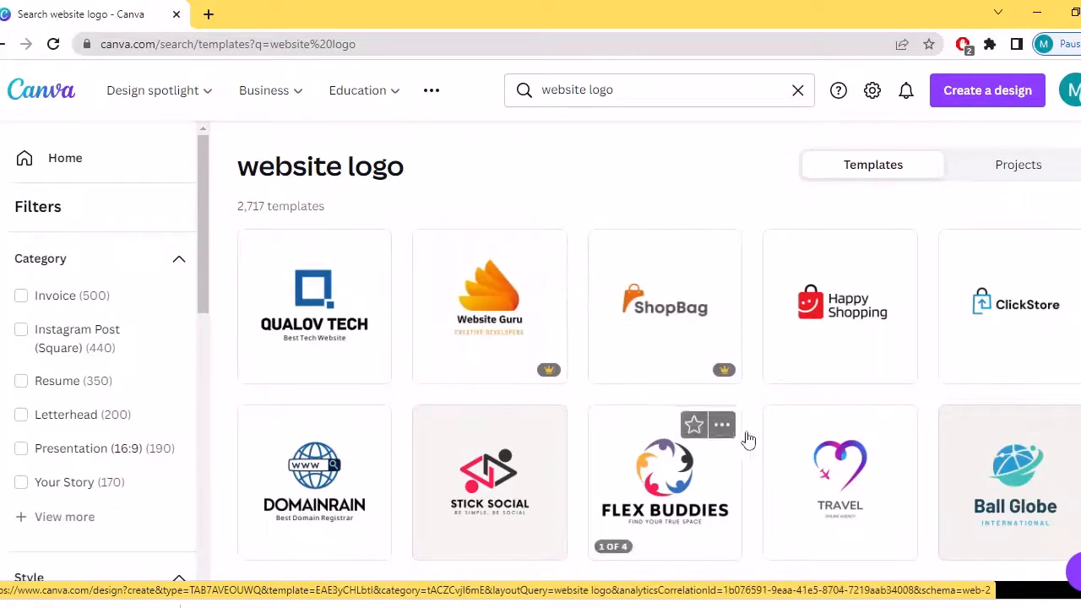
scroll(477, 289, down, 2)
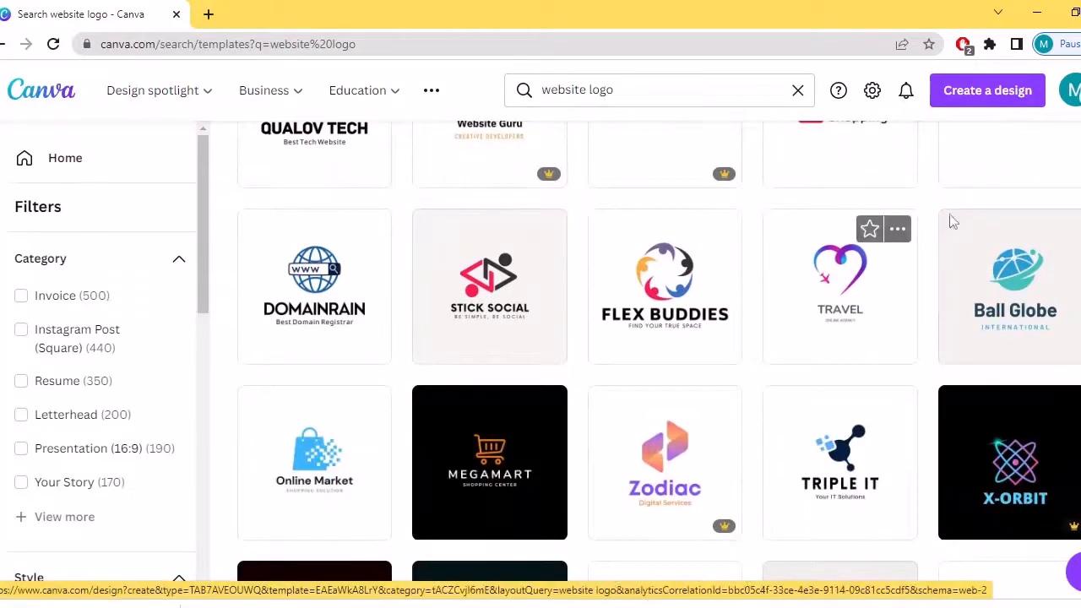
scroll(1068, 161, up, 2)
scroll(645, 360, up, 2)
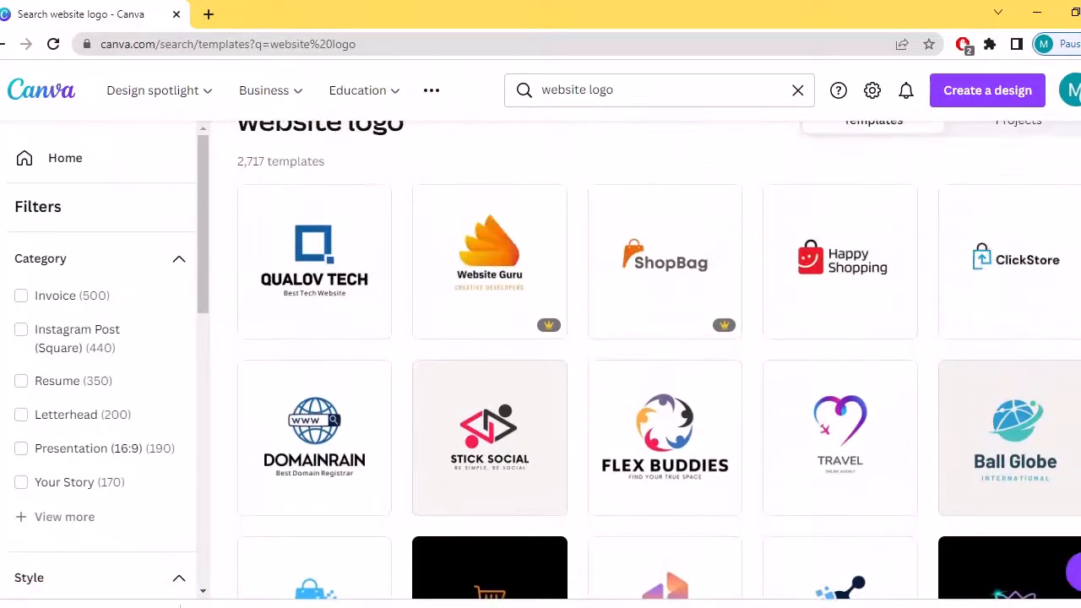
scroll(645, 360, down, 2)
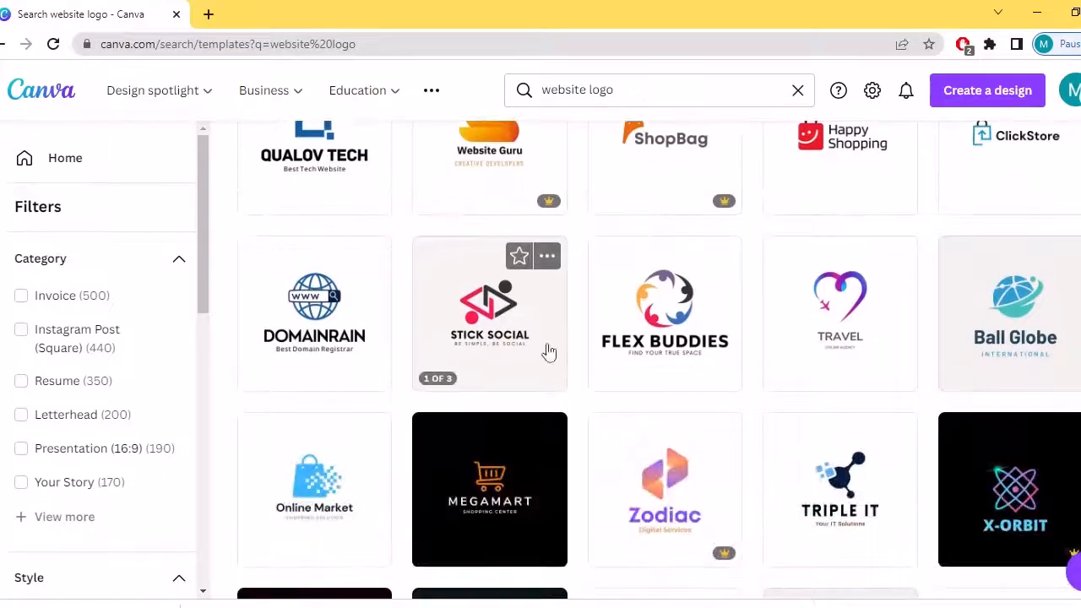
scroll(963, 206, down, 3)
scroll(659, 361, down, 3)
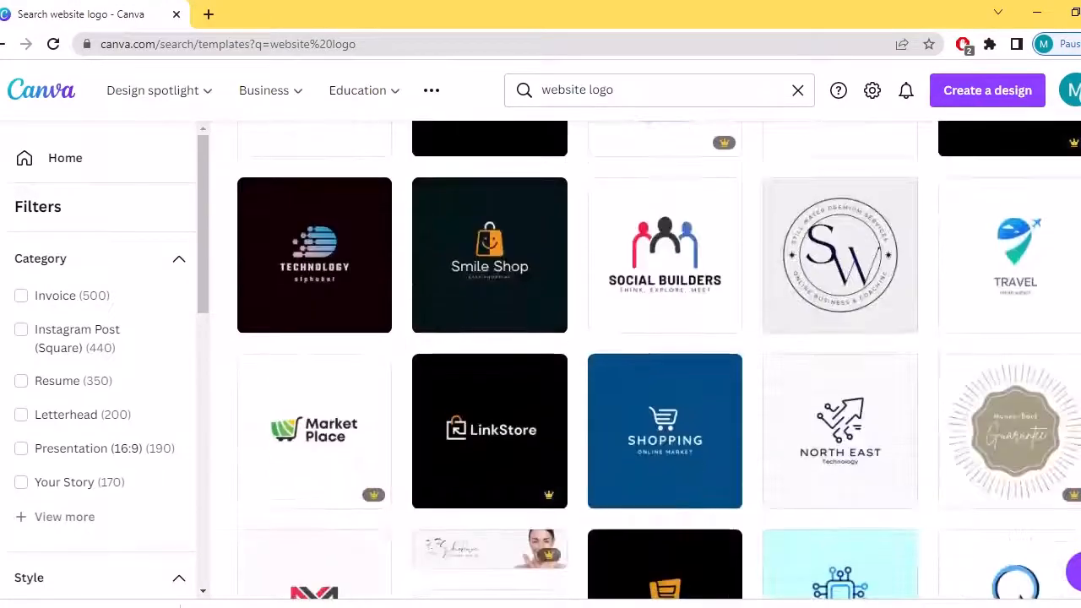
scroll(659, 360, up, 6)
click(531, 439)
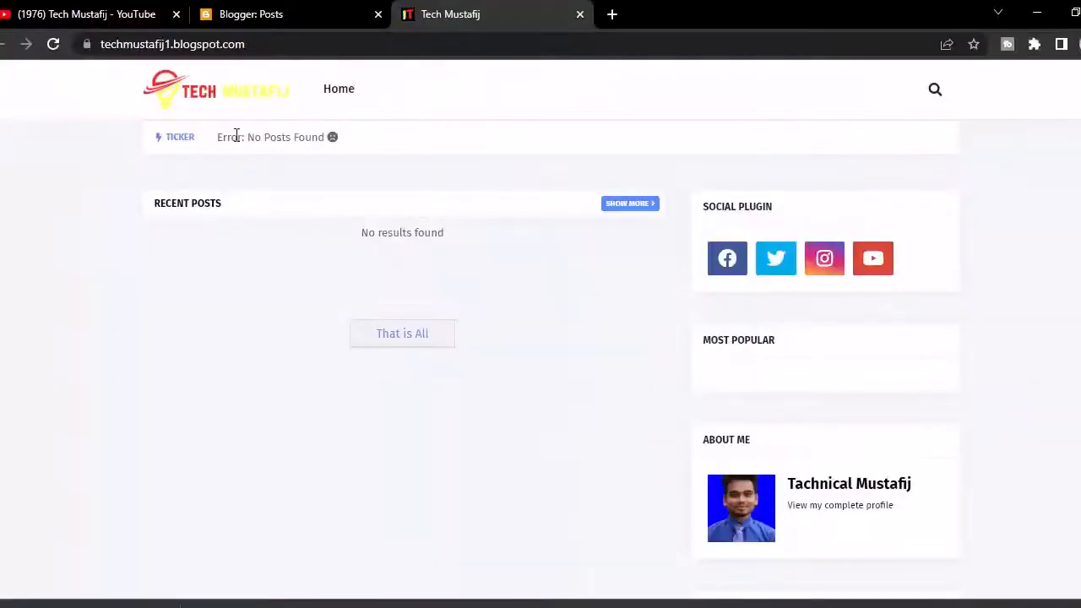
Check the shape and placement of the existing logo in the live blog's header
scroll(878, 91, down, 3)
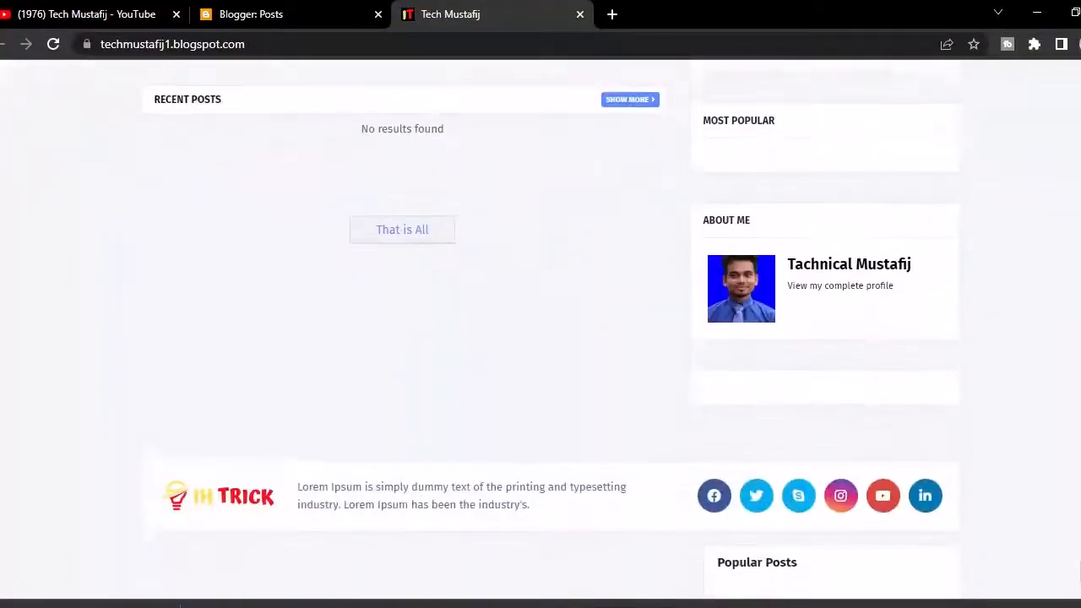
scroll(879, 92, up, 3)
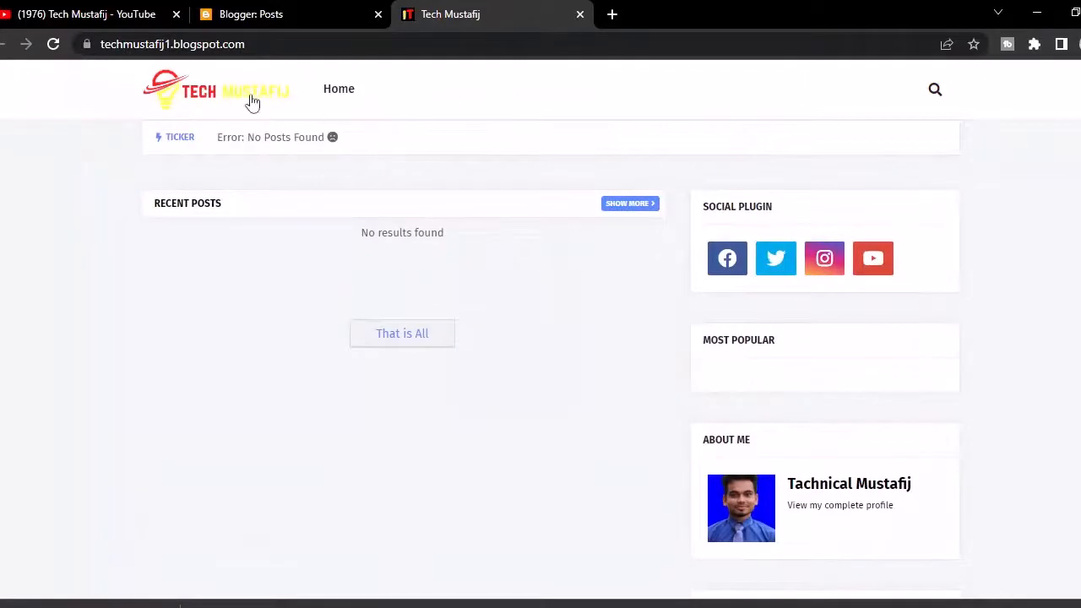
click(312, 11)
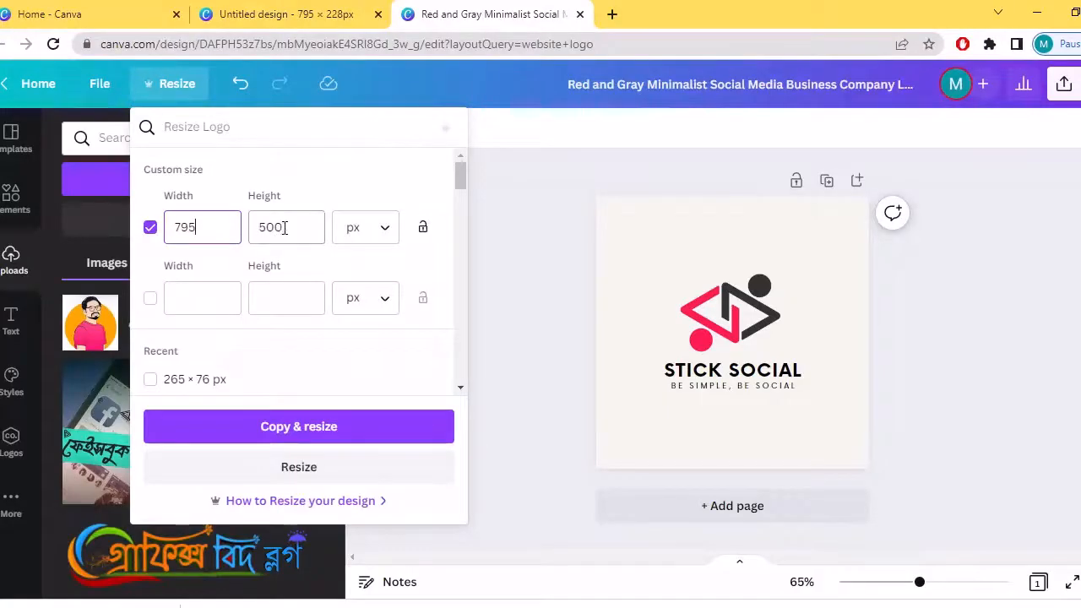
Set the custom height to 228 px and resize the logo design itself to 795 × 228 px
double_click(284, 227)
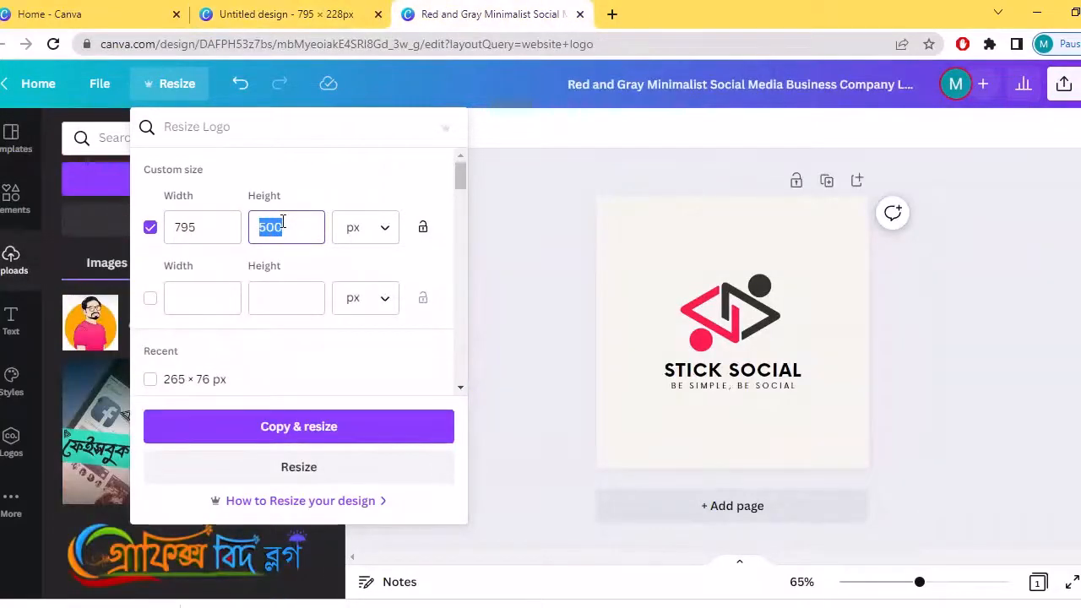
text(228)
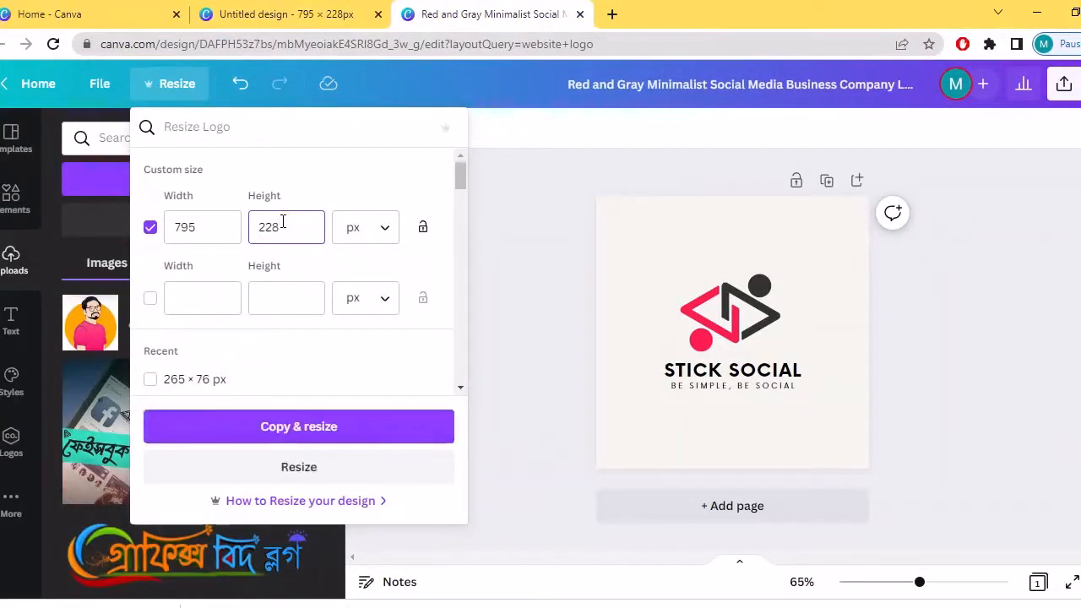
click(324, 464)
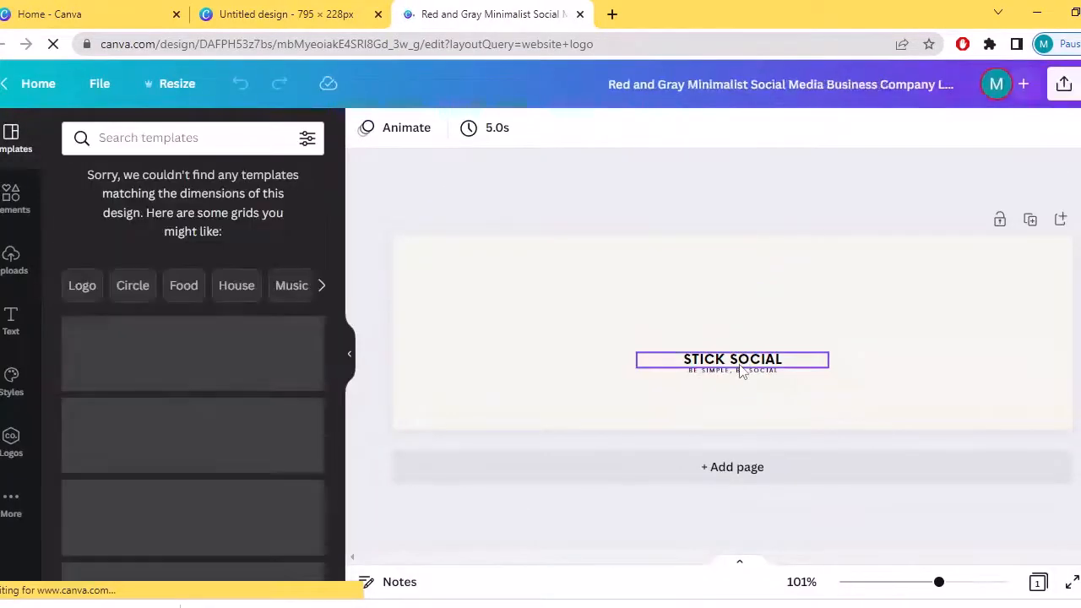
Enlarge the emblem to nearly the canvas height at its left end and move the STICK SOCIAL heading up, away from the tagline
drag(696, 335, 631, 431)
drag(527, 359, 509, 321)
drag(693, 353, 700, 318)
Replace the STICK SOCIAL heading text with "TECH MUSTAFIJ"
double_click(713, 325)
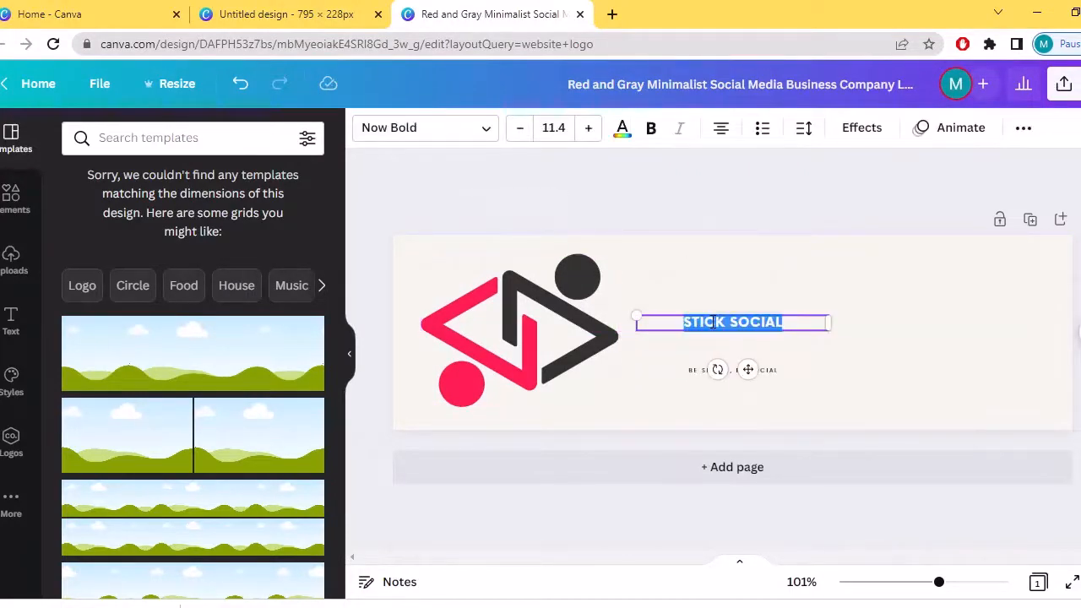
text(T)
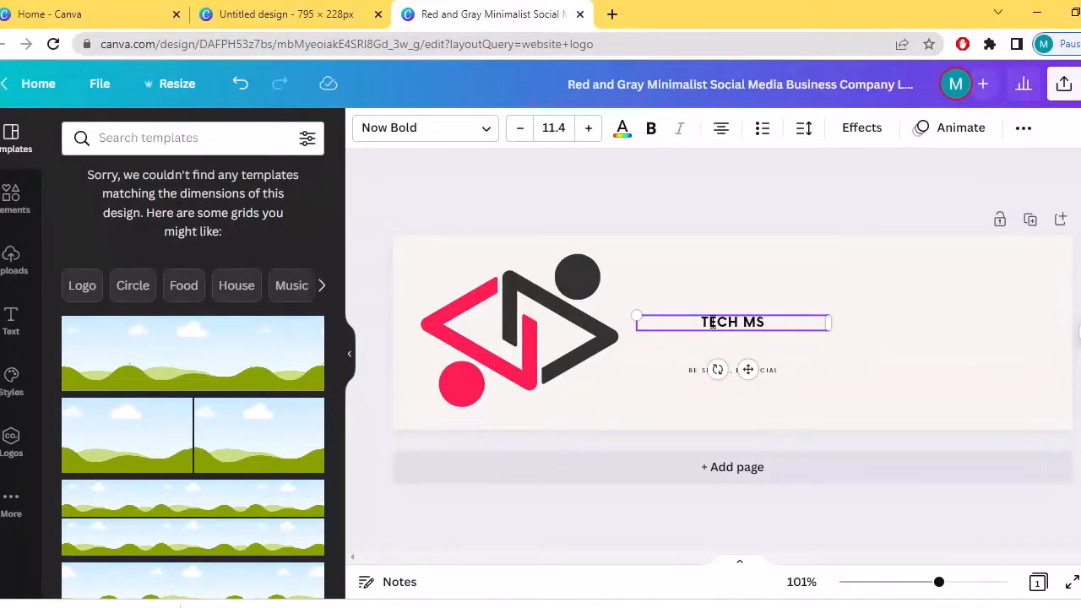
text(ECH MUSTAFIJ)
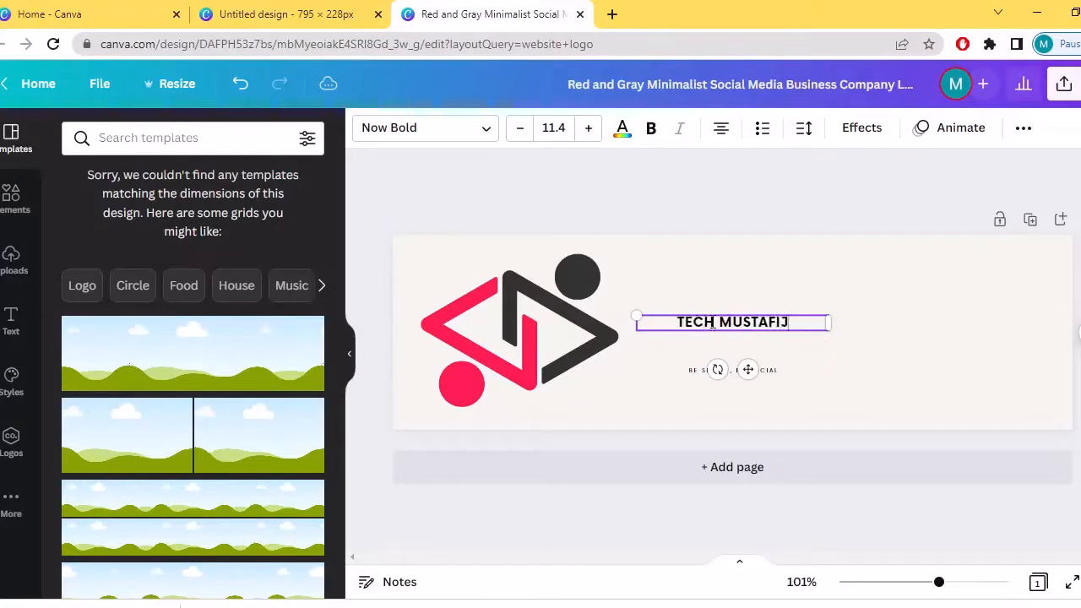
Delete the tagline, enlarge the TECH MUSTAFIJ heading to font size 45.5 and place it directly beside the emblem
click(694, 372)
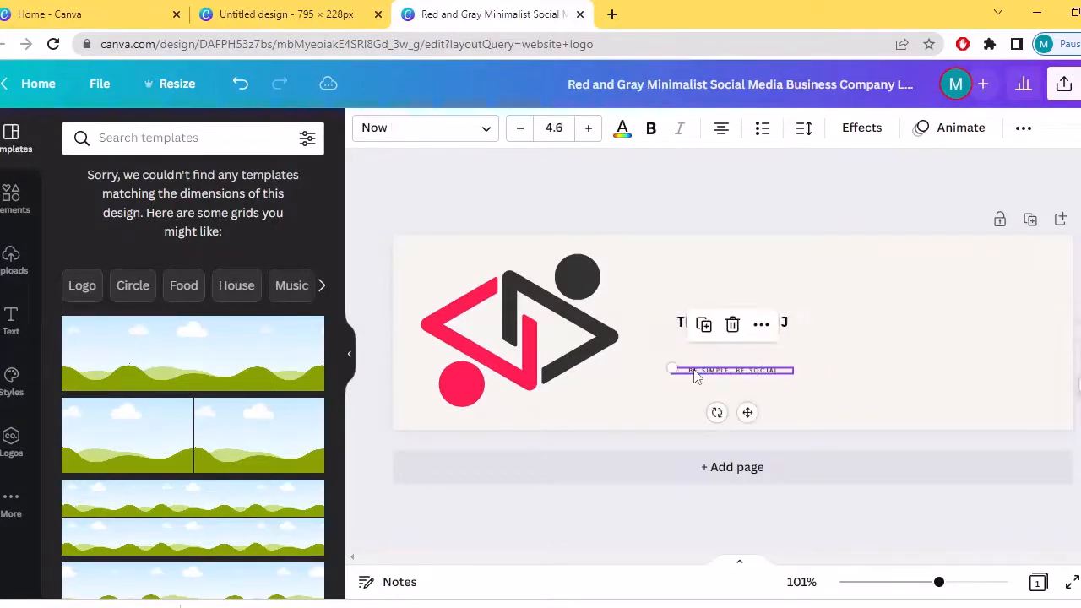
click(733, 326)
click(723, 329)
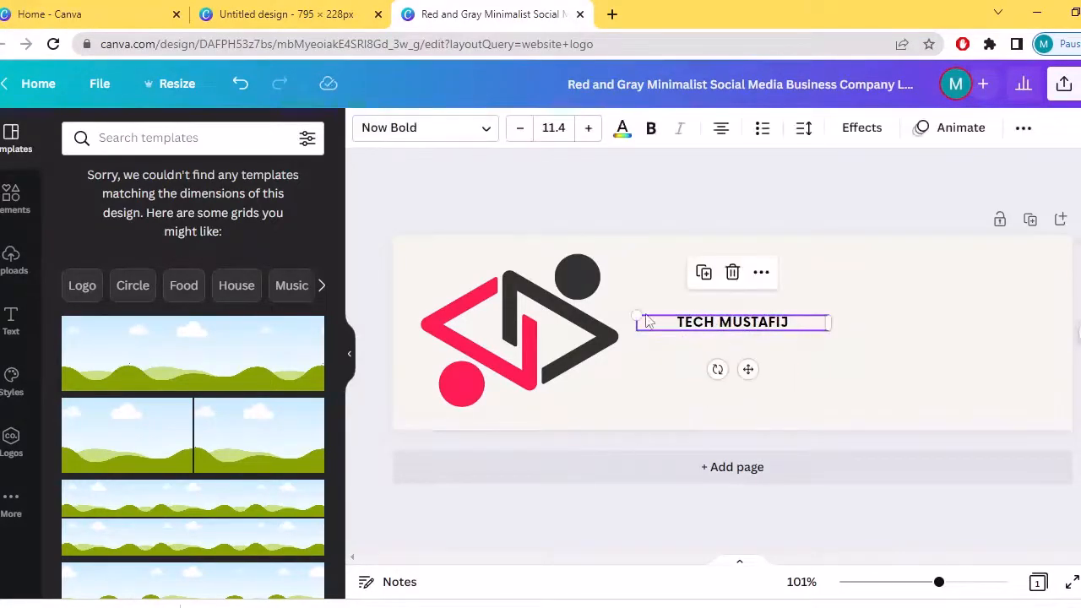
drag(637, 313, 405, 244)
drag(498, 329, 804, 331)
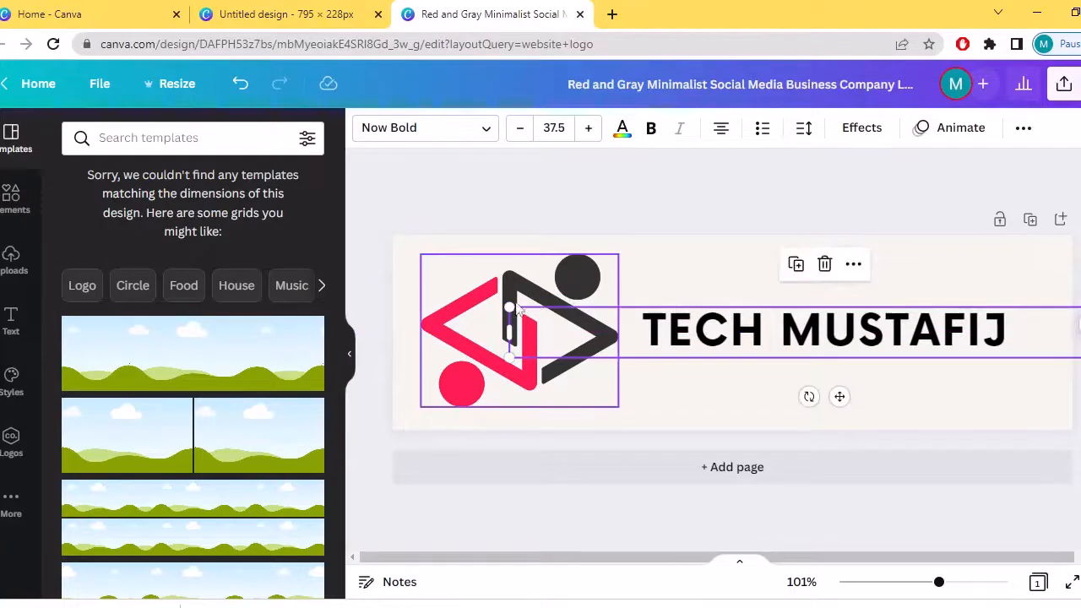
drag(506, 307, 376, 283)
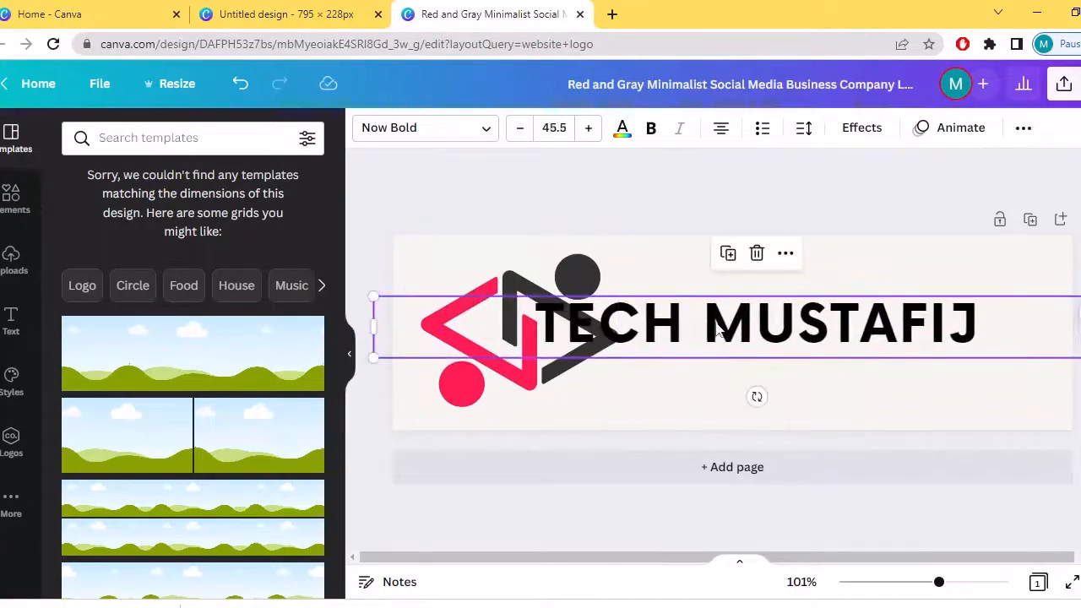
drag(719, 334, 797, 327)
click(708, 287)
Recolour the pink half of the emblem to the yellow #FAD22F
click(486, 319)
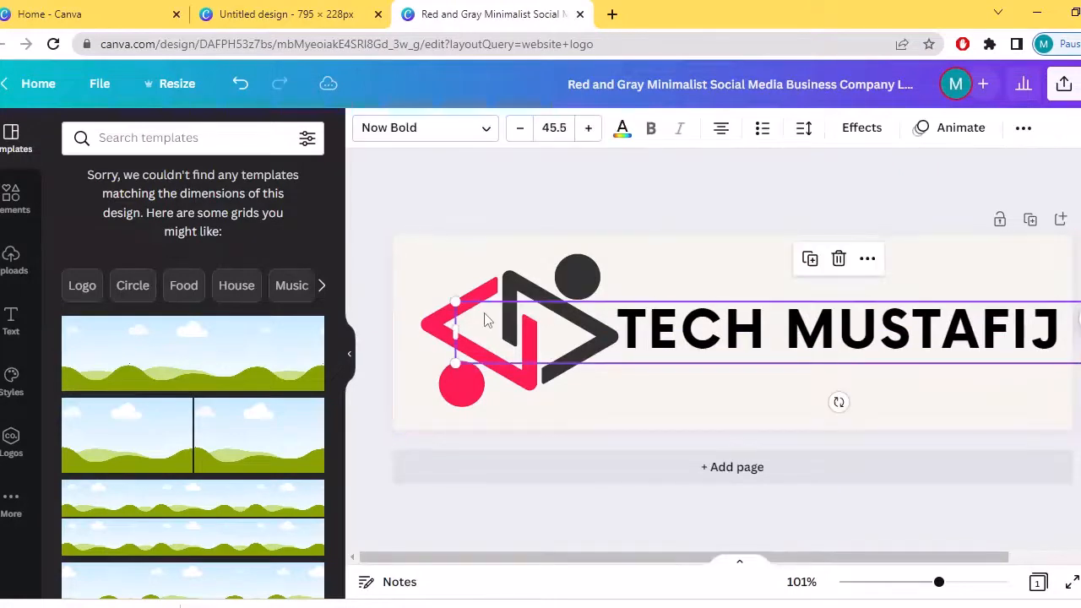
click(435, 319)
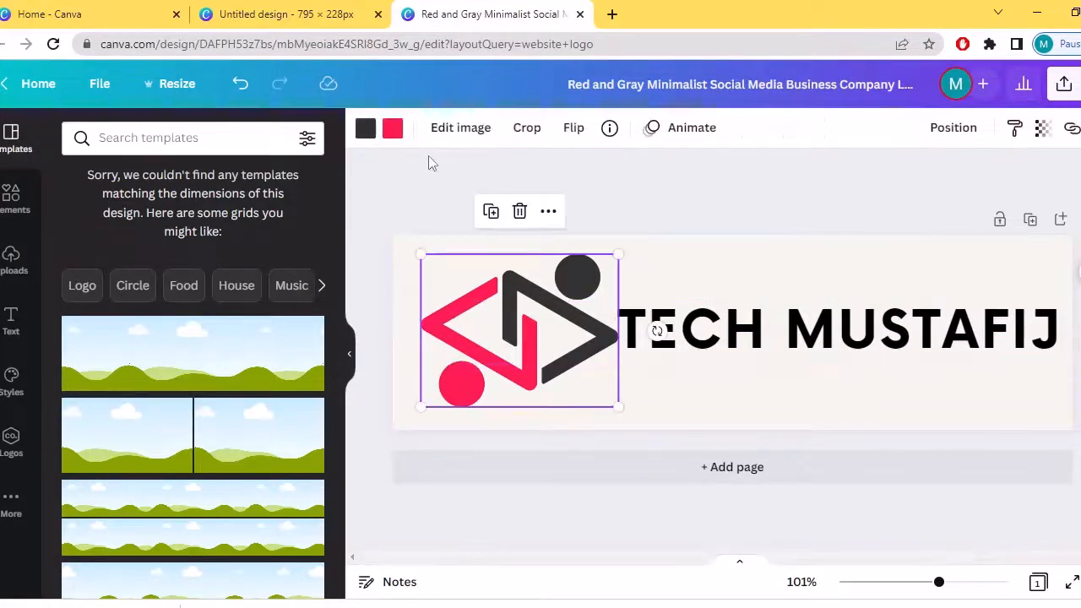
click(392, 129)
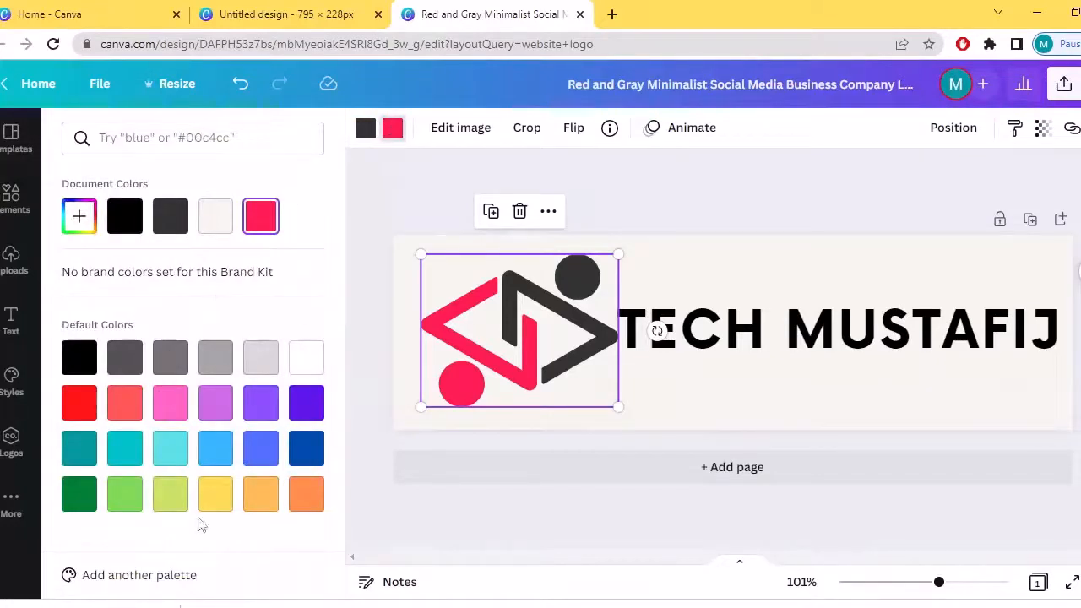
click(215, 495)
click(88, 231)
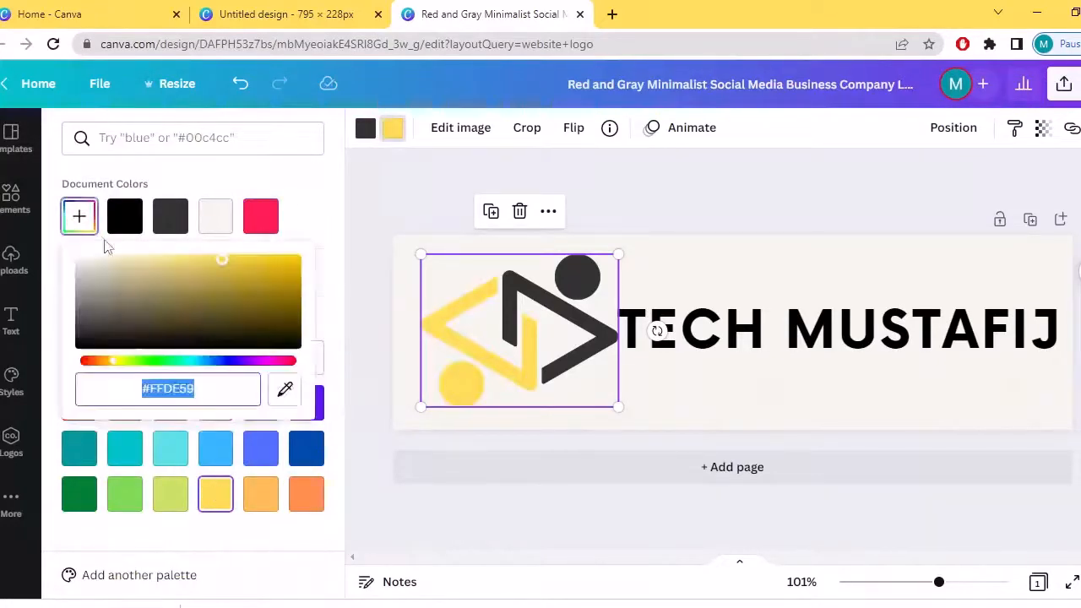
mouse_move(251, 268)
mouse_down()
mouse_move(271, 259)
mouse_move(247, 259)
mouse_up()
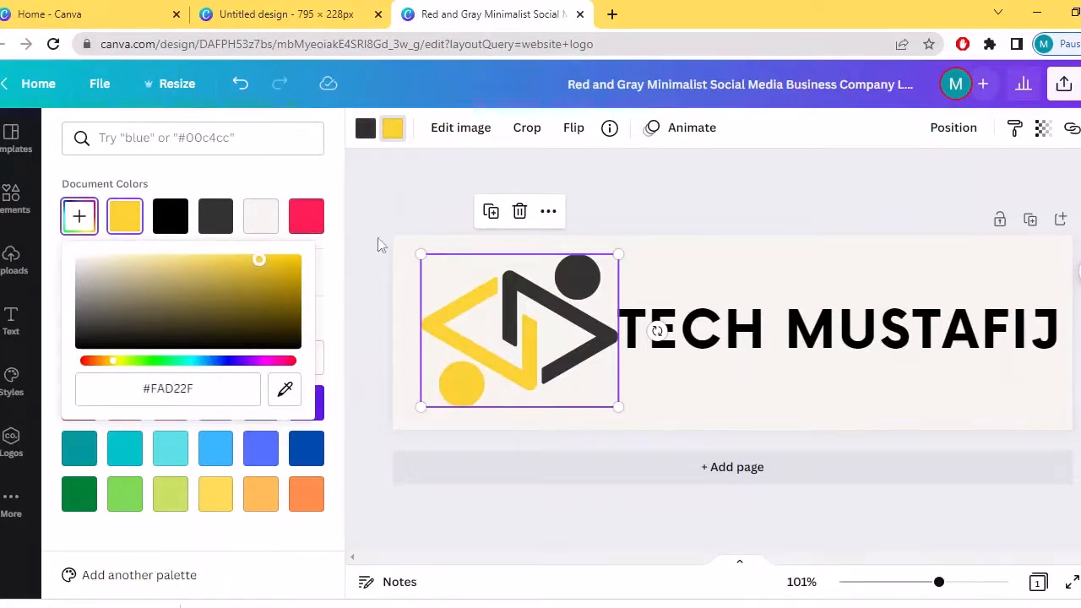
Recolour the dark grey half of the emblem to the bright red from the default colours
click(557, 299)
click(561, 315)
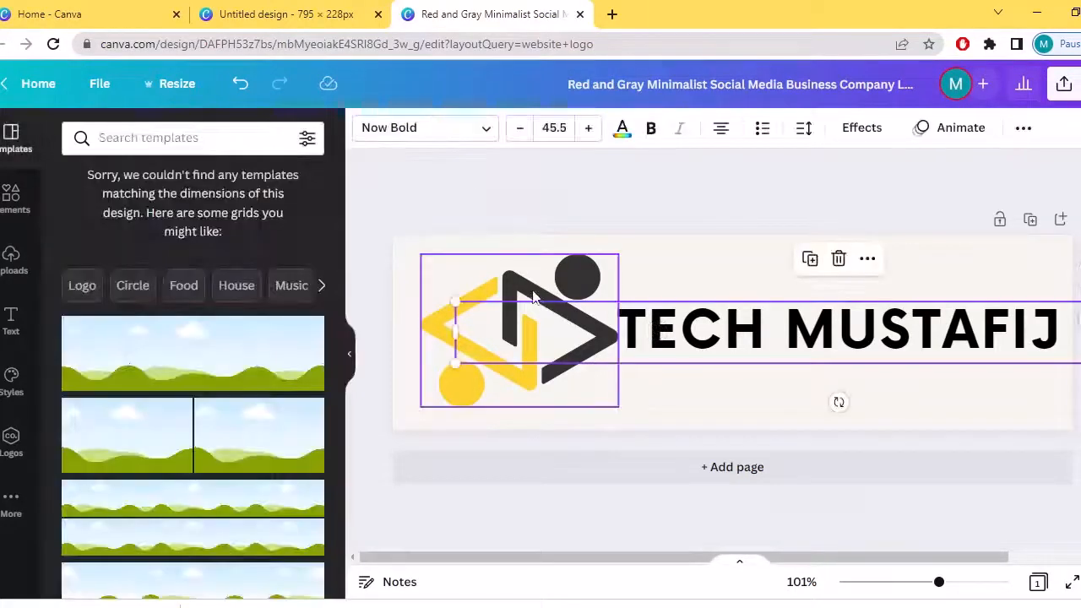
click(527, 288)
click(366, 129)
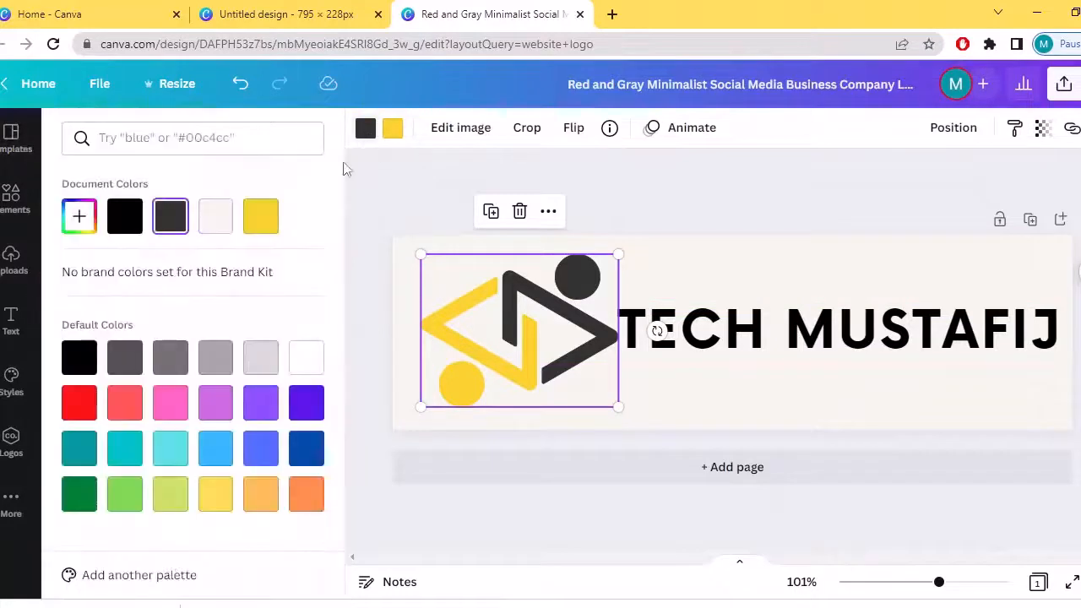
click(80, 403)
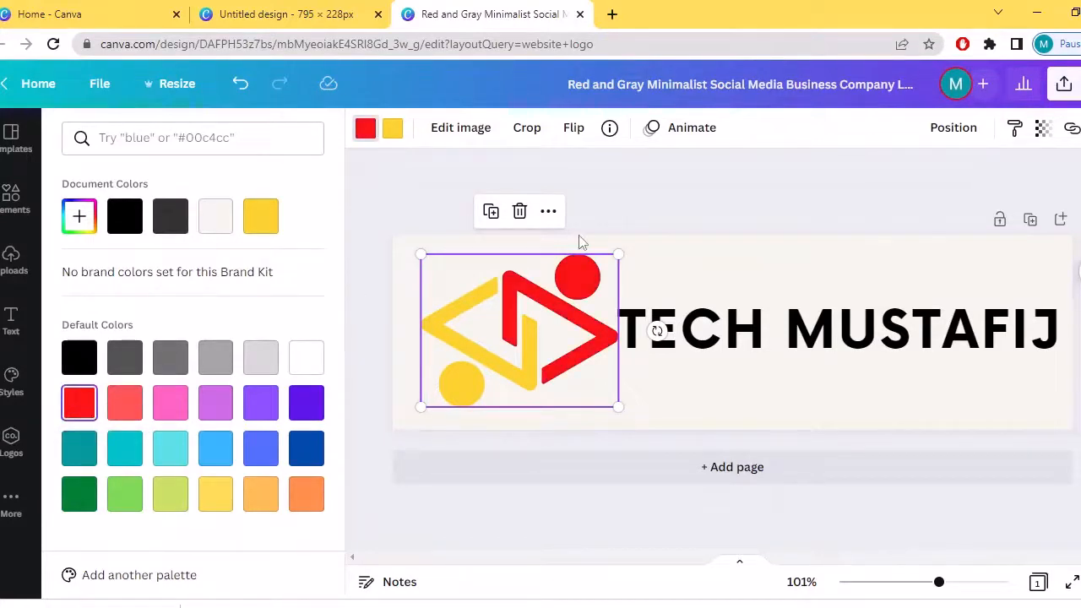
Colour only the word TECH in the heading with the emblem's yellow from the document colours
click(693, 262)
click(730, 332)
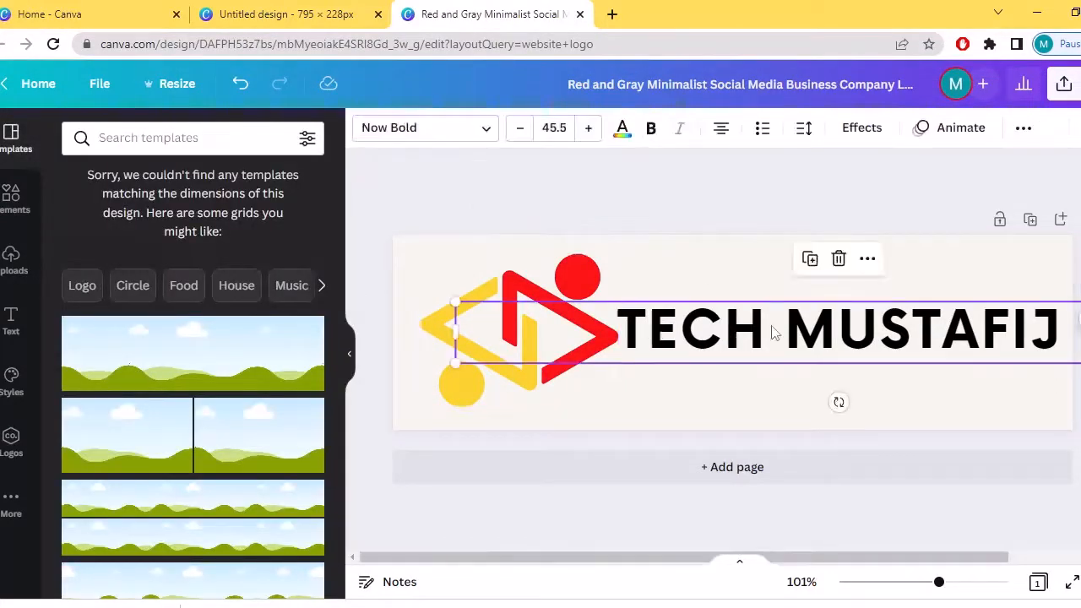
click(770, 332)
drag(767, 332, 629, 330)
click(623, 130)
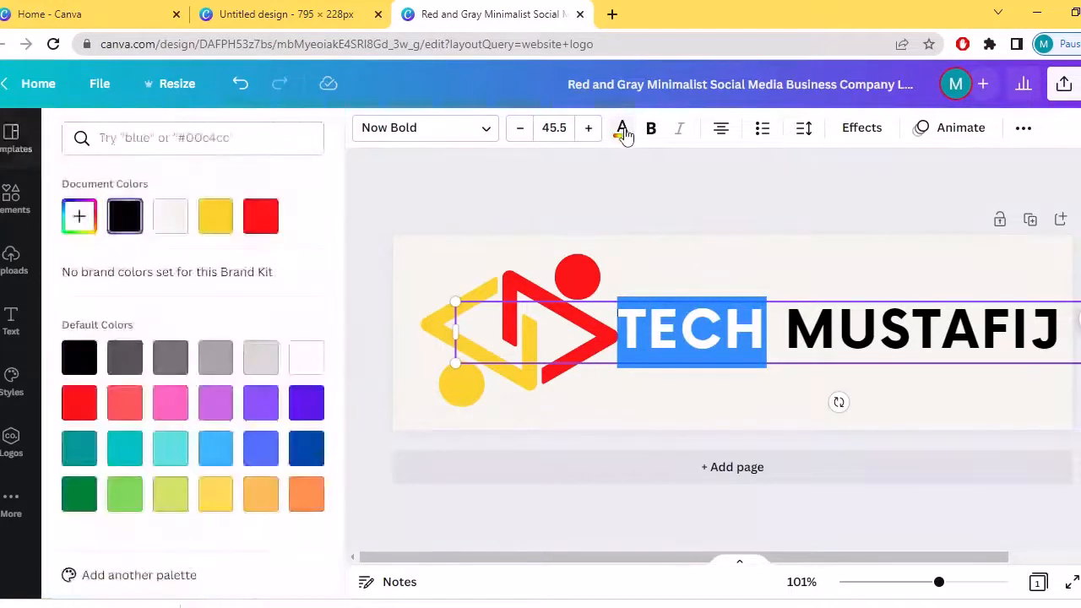
click(207, 224)
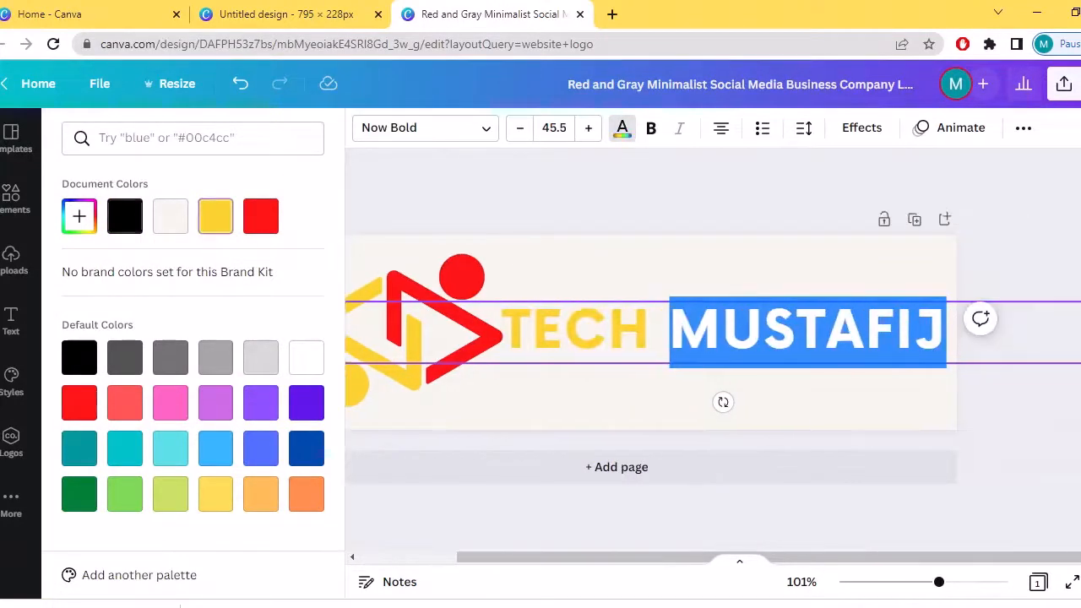
Colour the word MUSTAFIJ with the emblem's red and deselect the heading
click(262, 218)
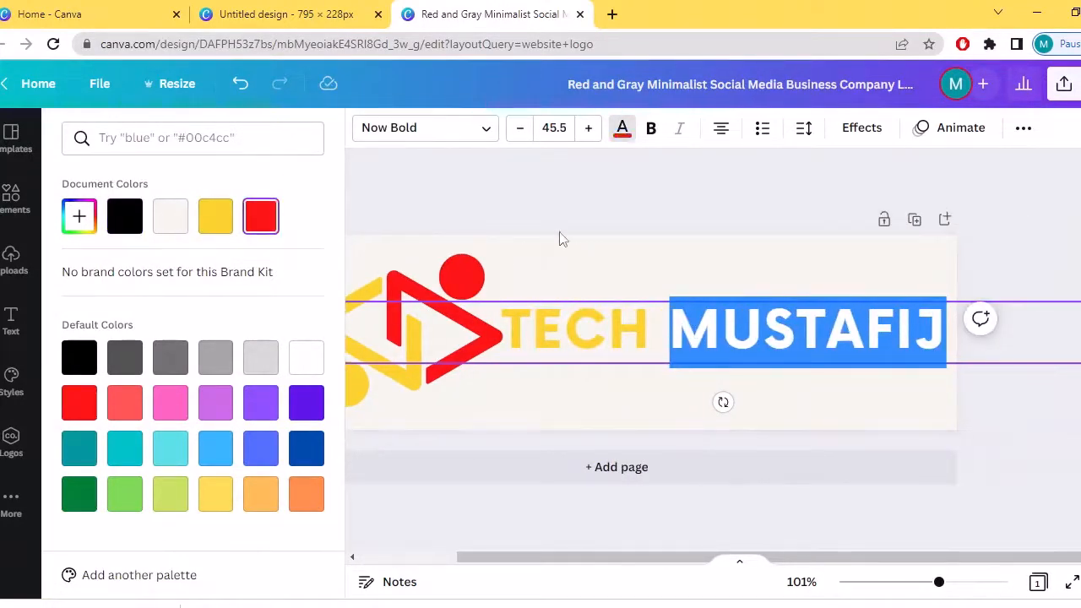
click(562, 240)
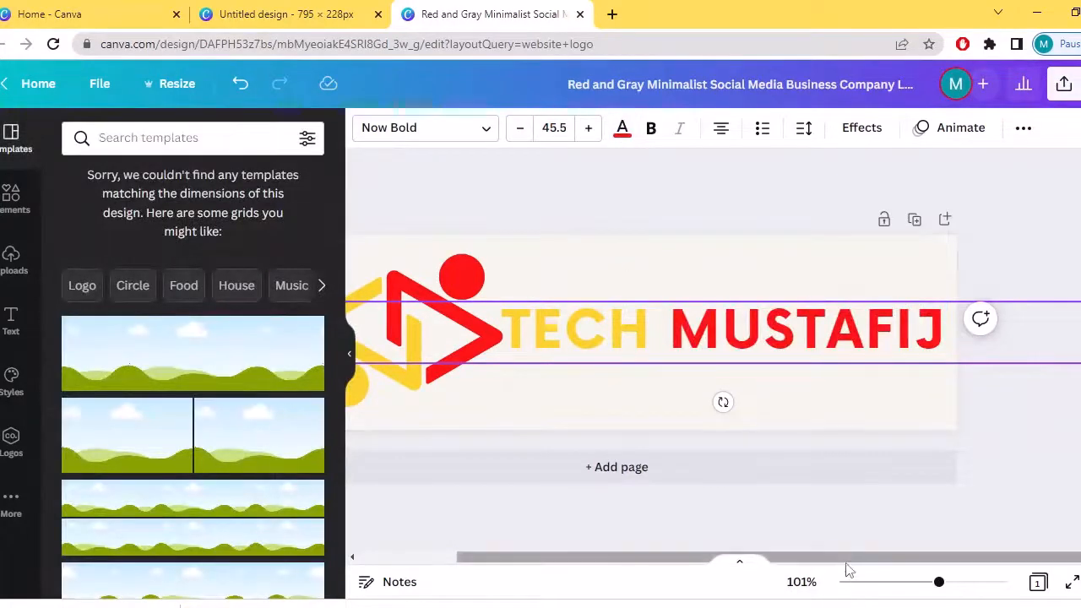
drag(844, 564, 780, 559)
click(807, 277)
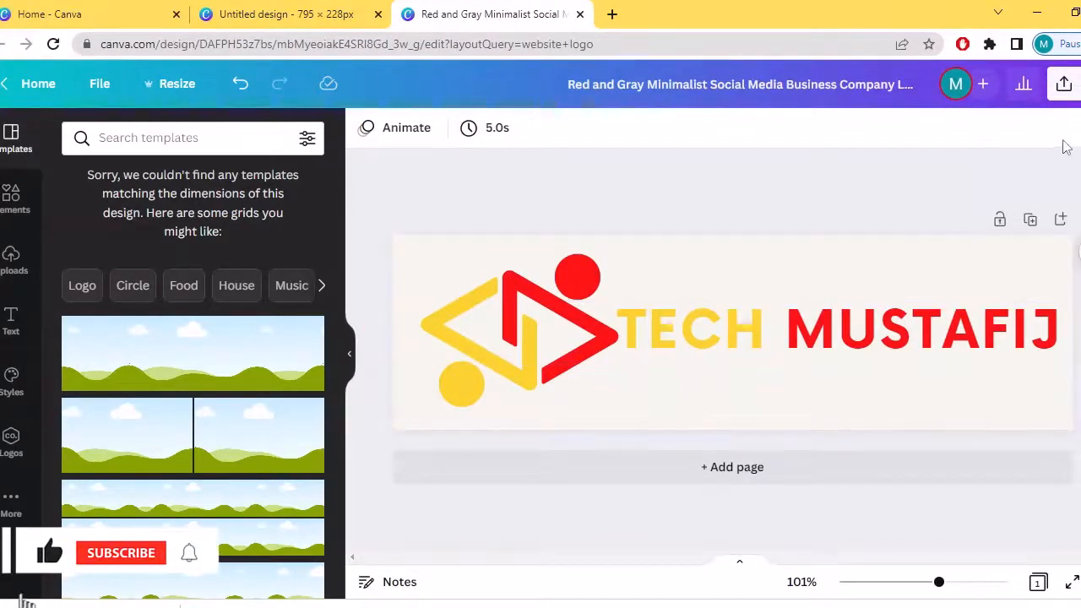
Download the logo as a 795 × 228 px PNG with a transparent background
click(1064, 84)
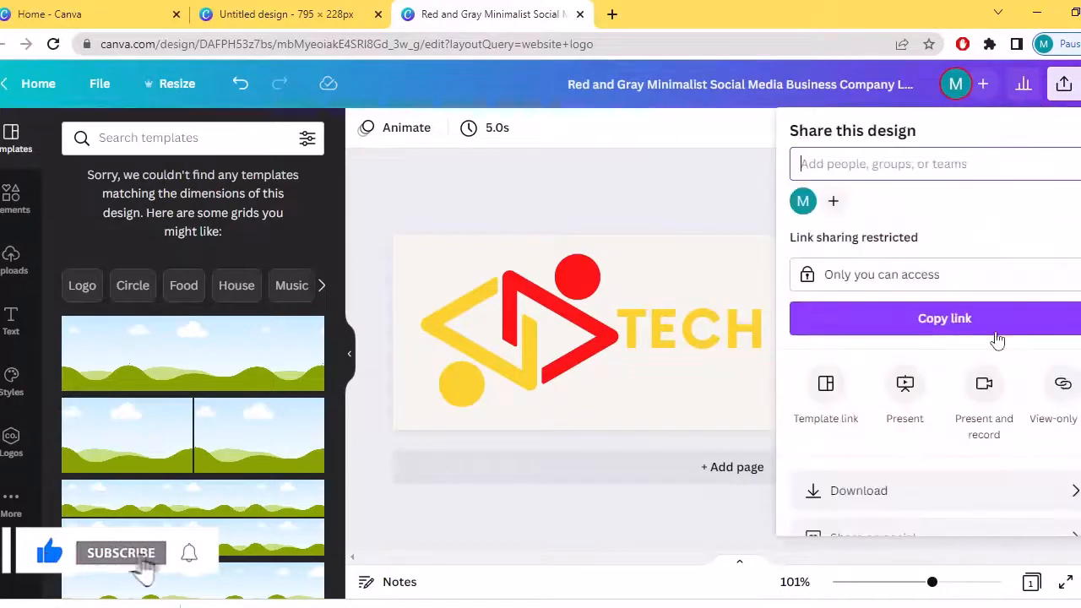
click(899, 490)
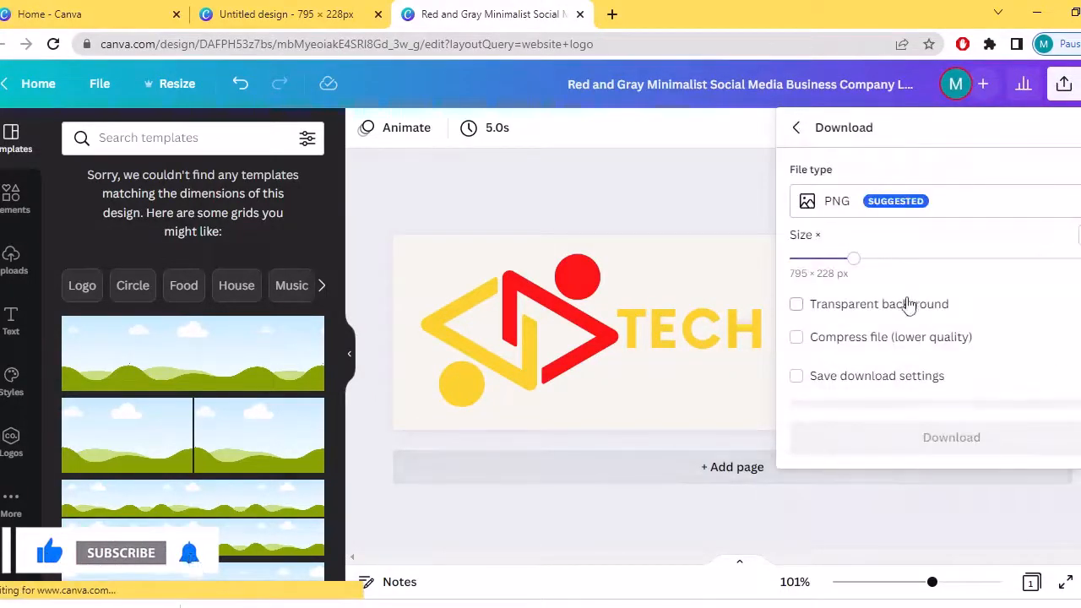
click(842, 311)
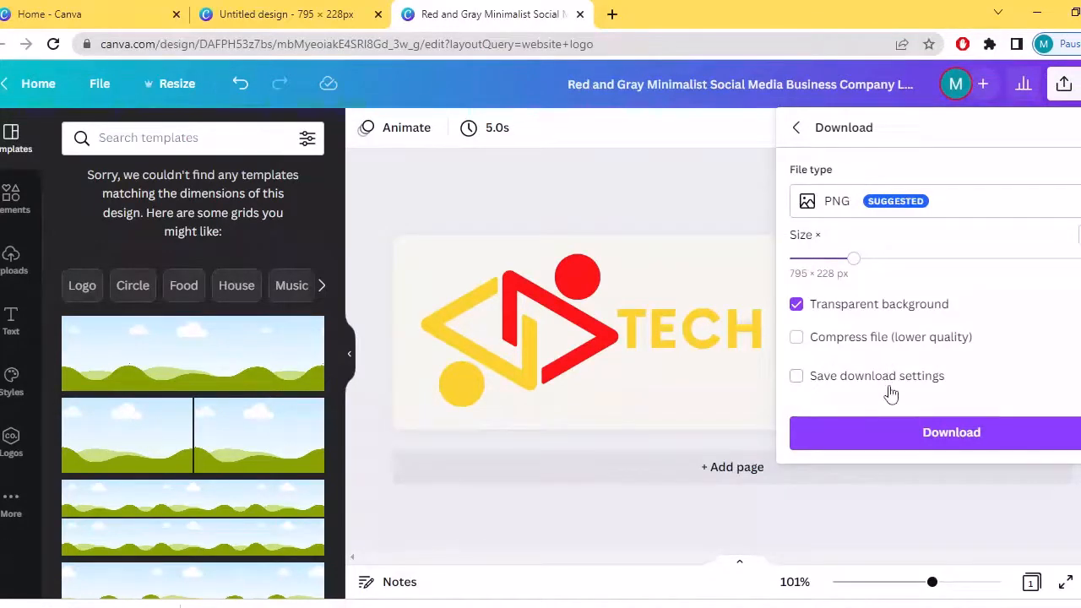
click(901, 431)
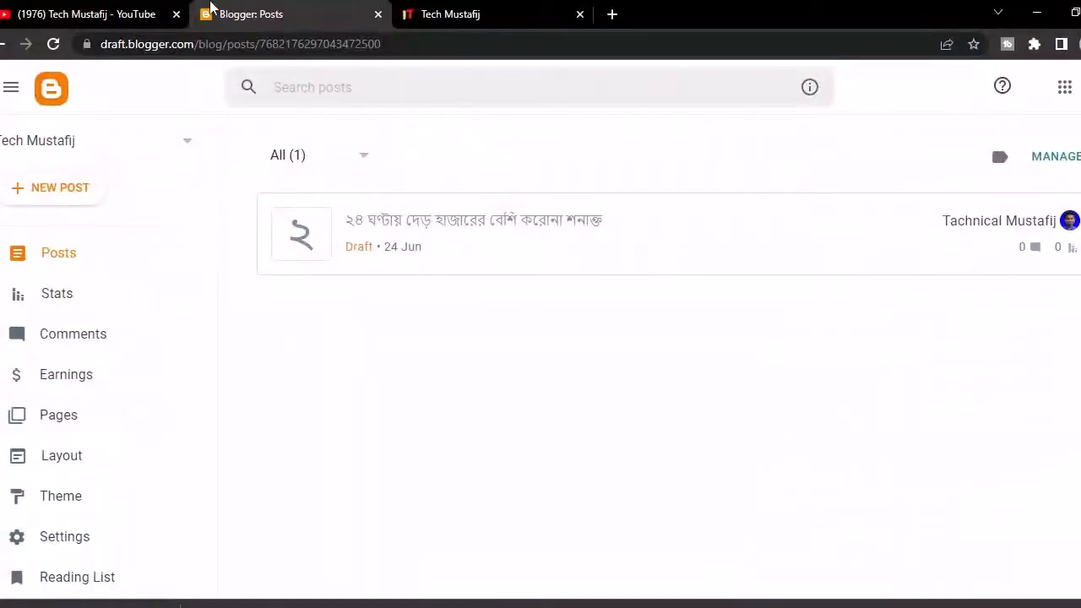
In the Blogger layout, open the Header Logo gadget's settings and set its image source to upload from the computer
click(52, 458)
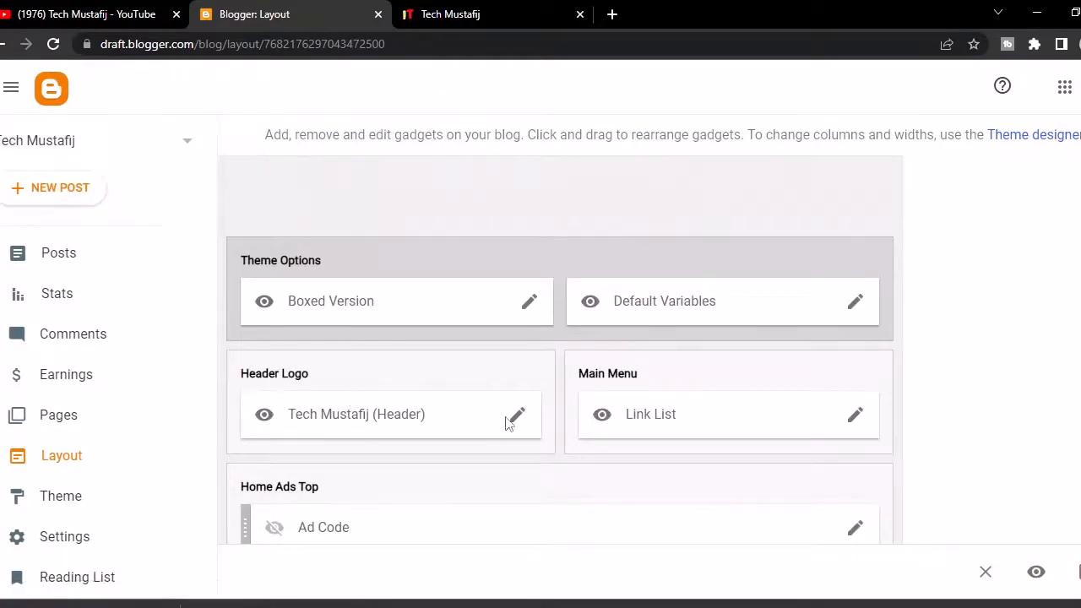
click(514, 418)
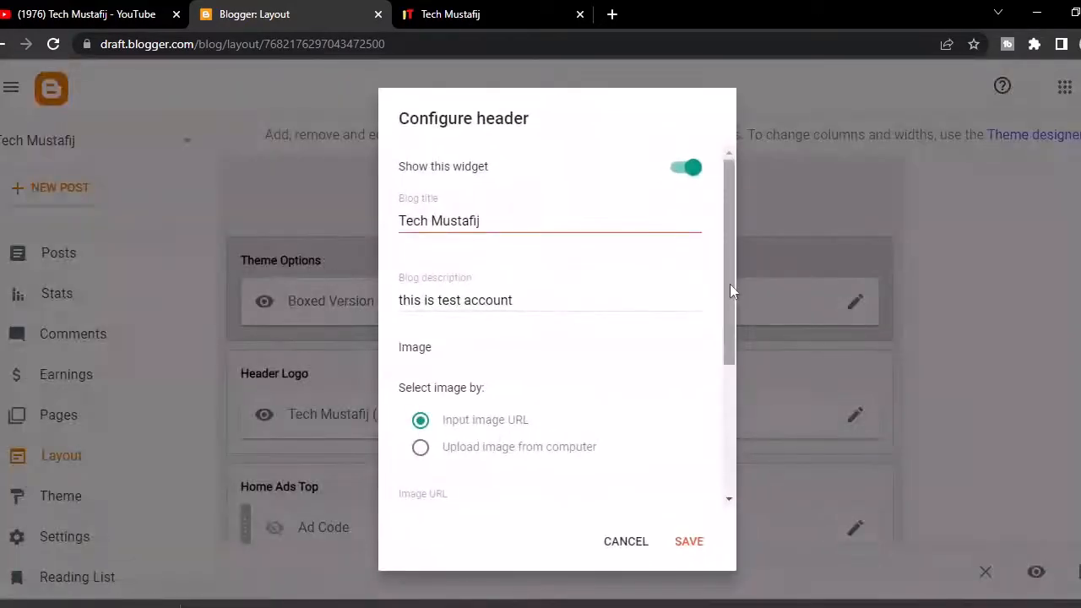
drag(732, 291, 738, 391)
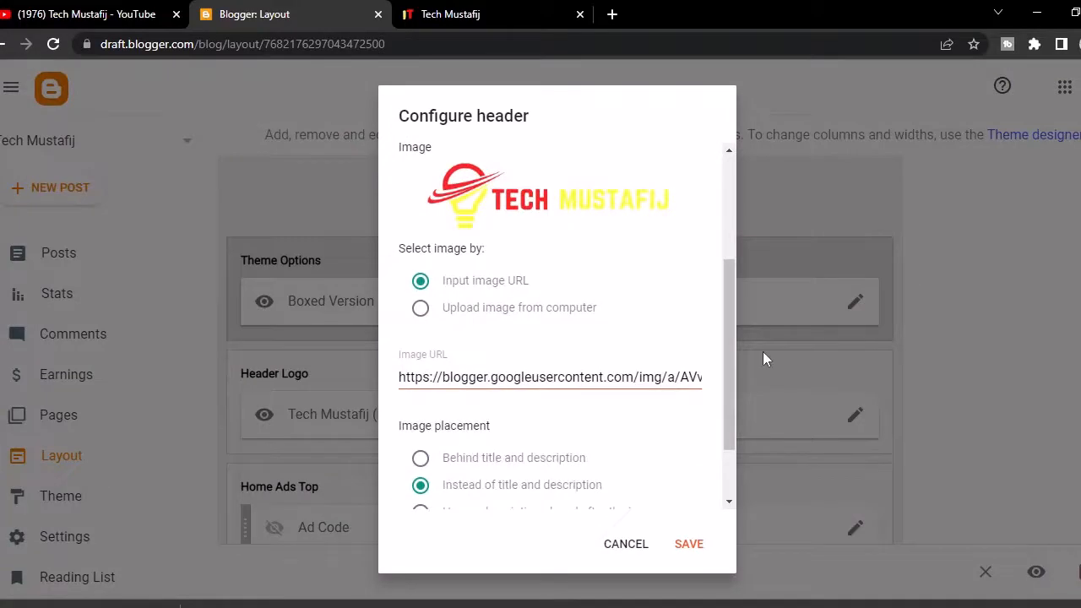
mouse_move(733, 353)
mouse_down()
mouse_move(725, 279)
mouse_move(714, 433)
mouse_move(715, 328)
mouse_move(716, 344)
mouse_up()
click(448, 325)
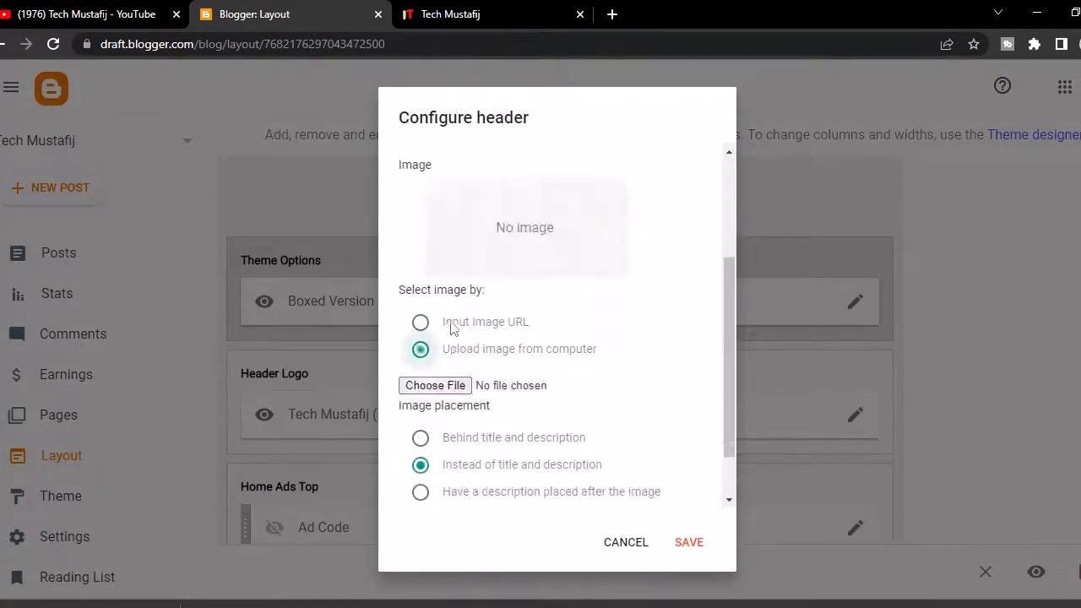
Upload the newly downloaded logo PNG from the Downloads folder as the header image and save the gadget
click(461, 390)
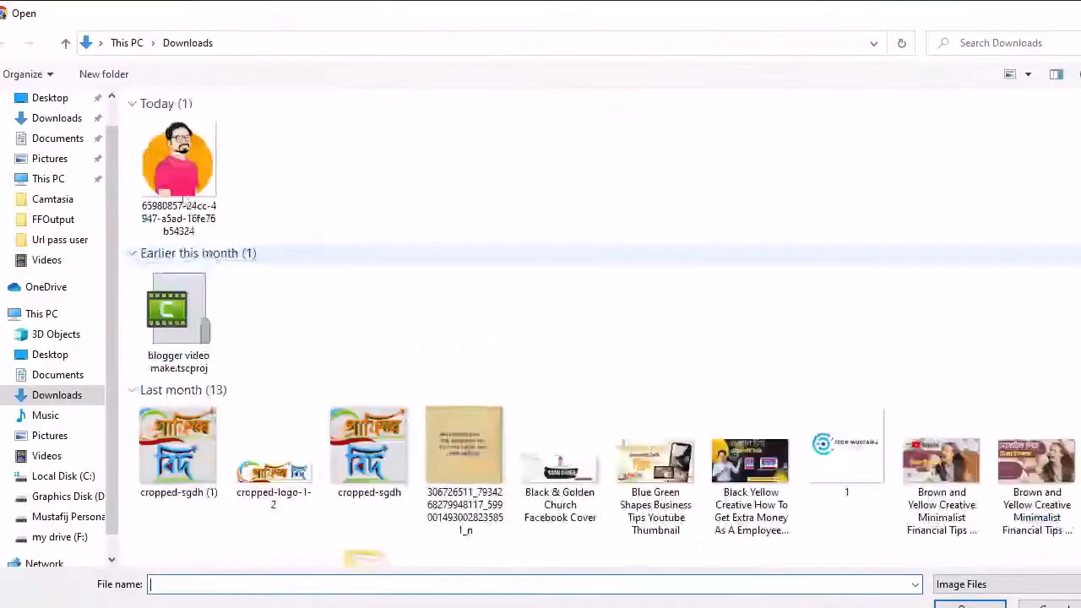
double_click(180, 188)
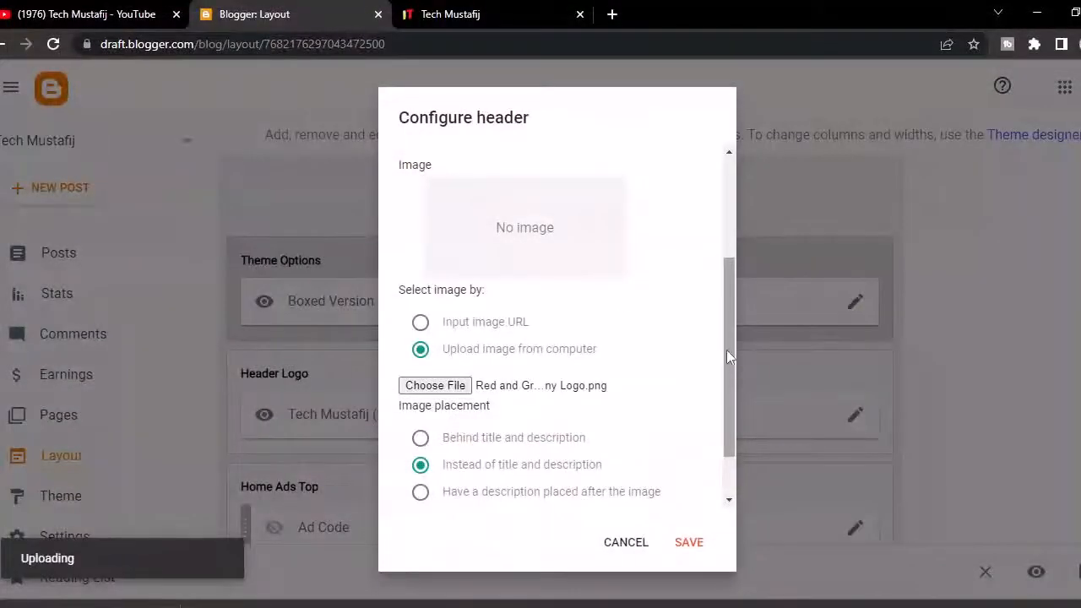
drag(726, 349, 733, 315)
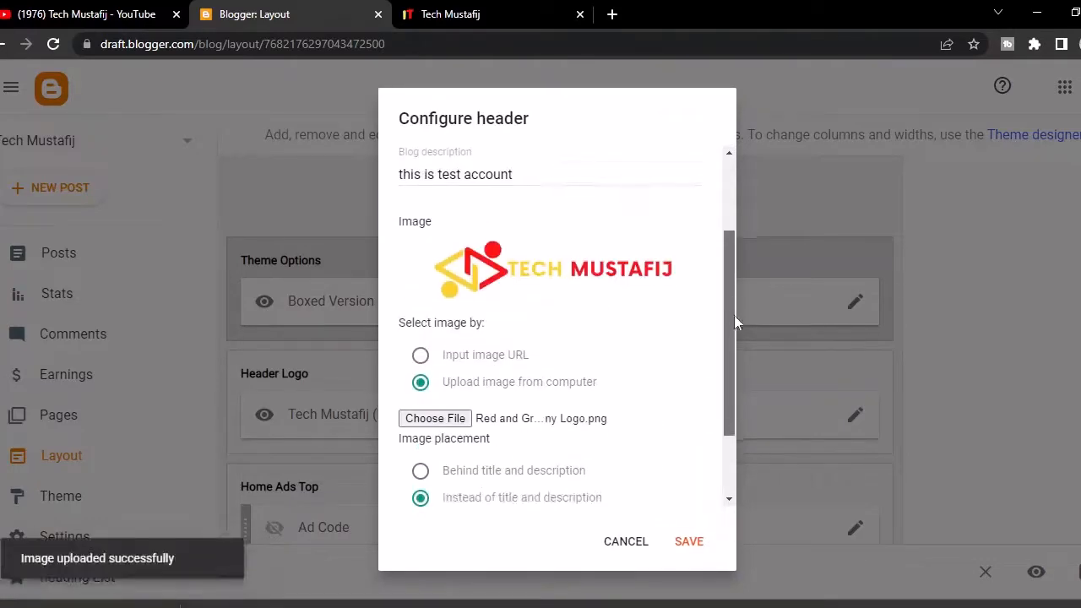
click(689, 539)
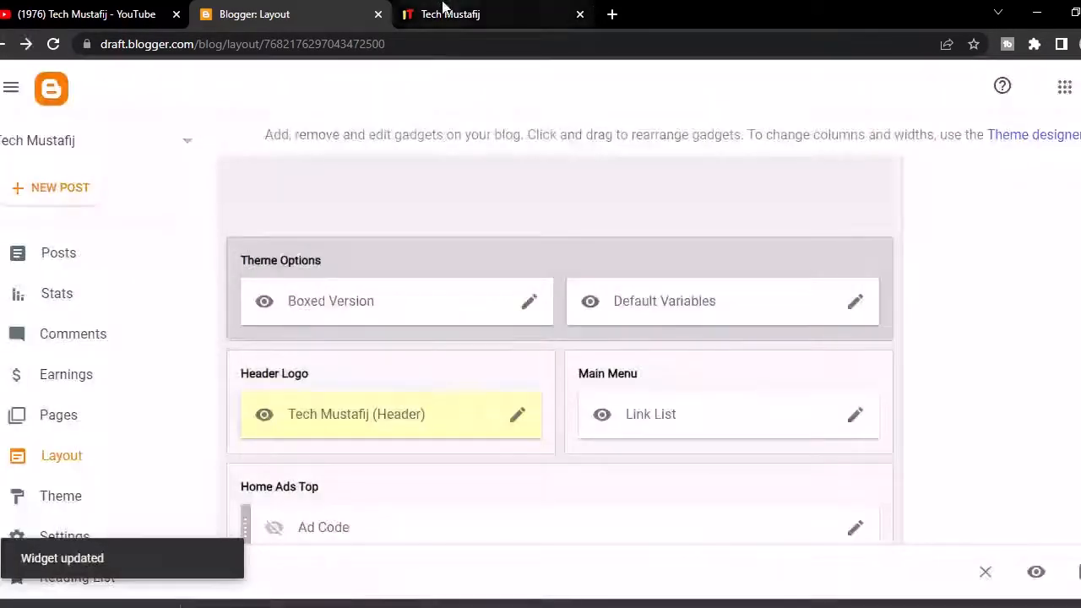
Check the header and footer logos on the live blog and return to the Blogger layout
click(446, 10)
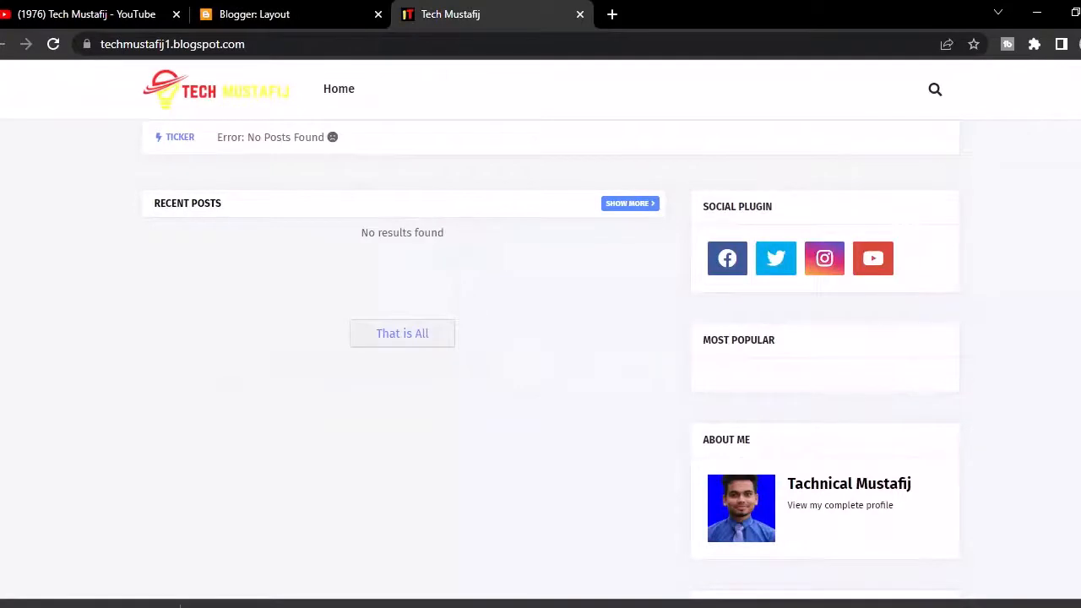
scroll(540, 338, down, 3)
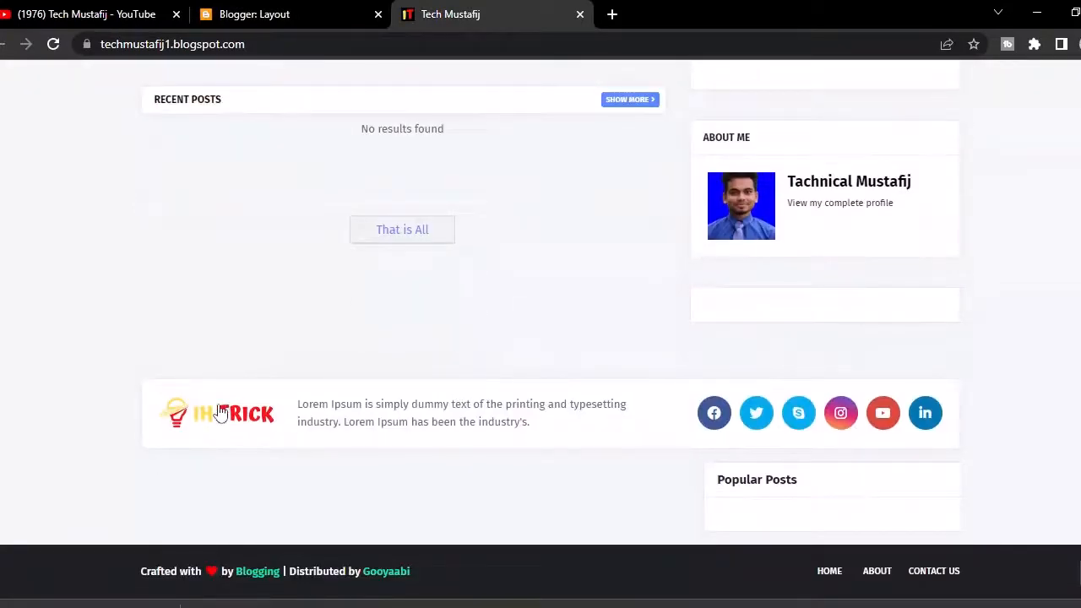
click(322, 9)
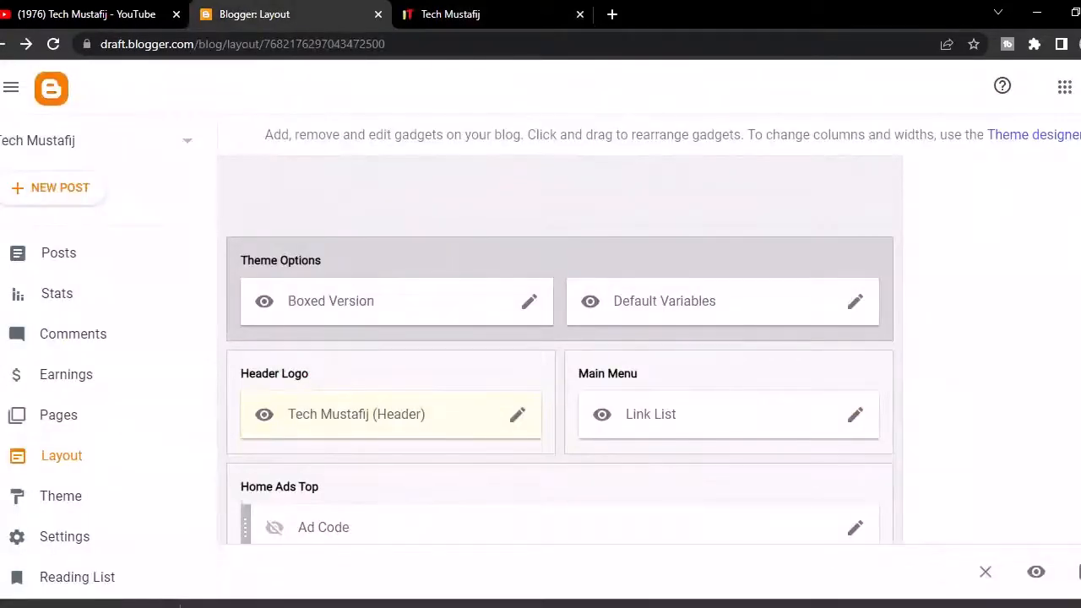
In the About & Logo Section, replace the About Us gadget's image with the logo PNG uploaded from the computer and save the gadget
scroll(560, 350, down, 20)
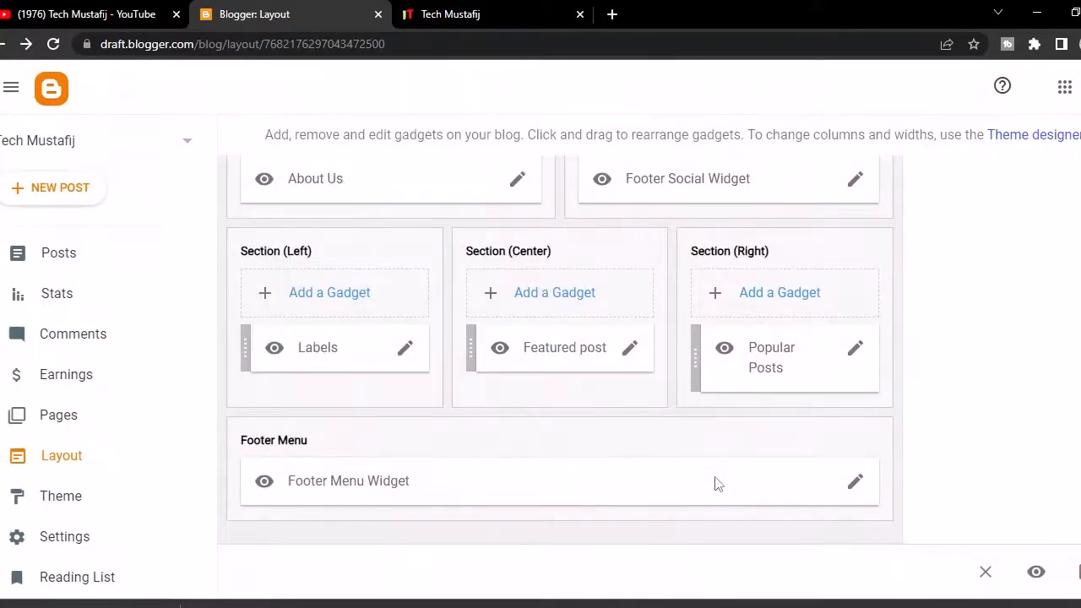
scroll(560, 350, up, 3)
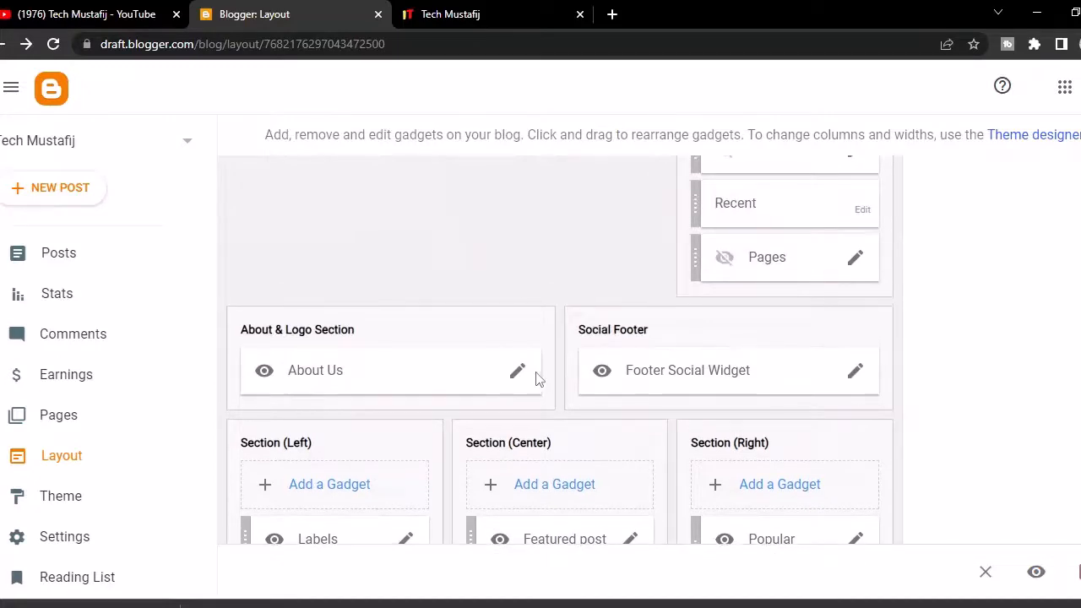
click(517, 375)
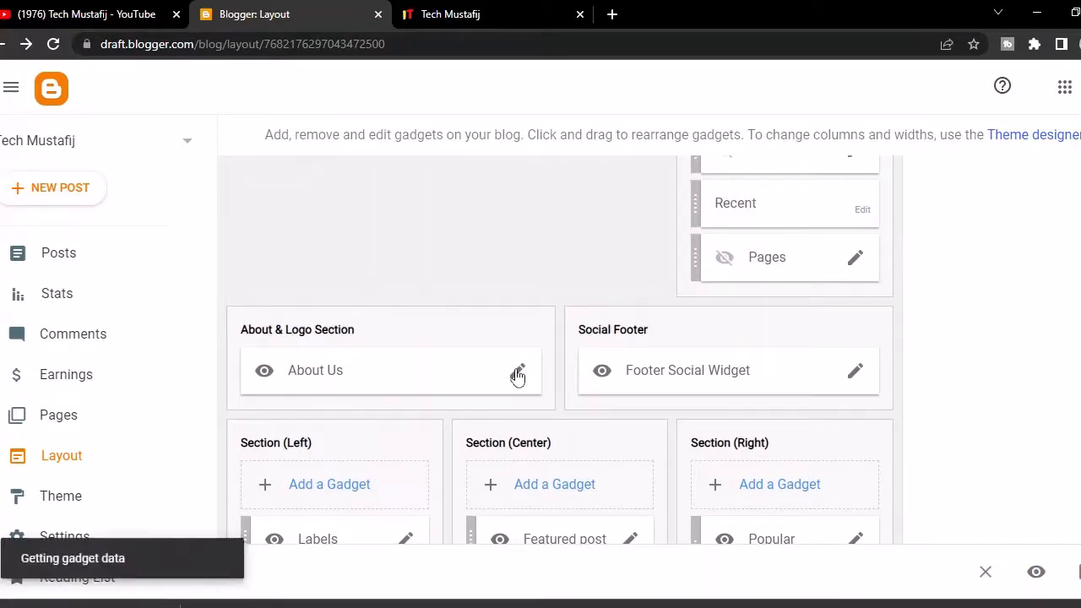
scroll(764, 237, down, 3)
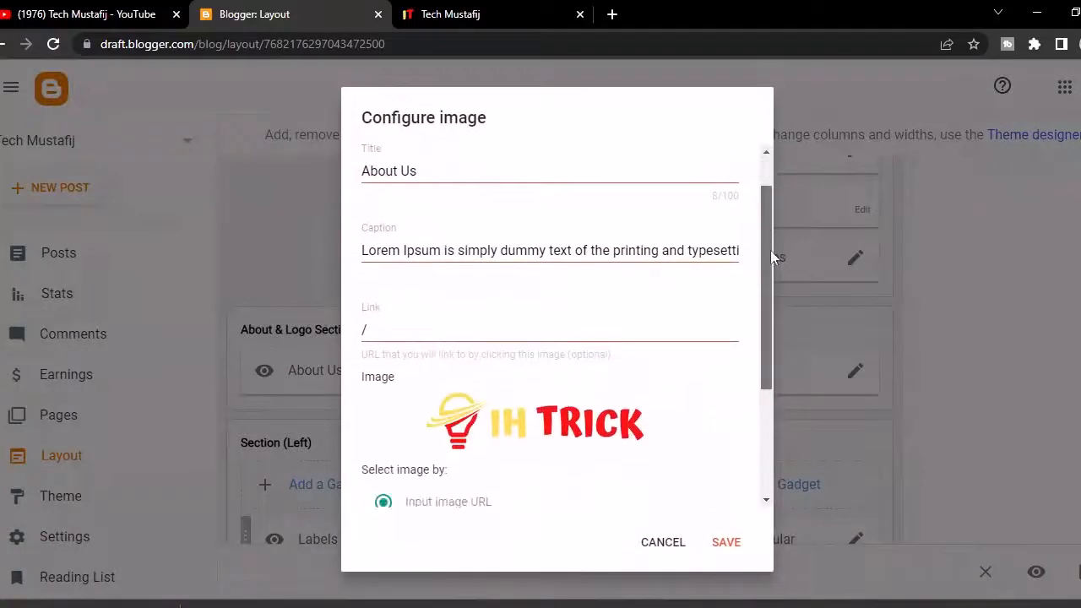
click(463, 348)
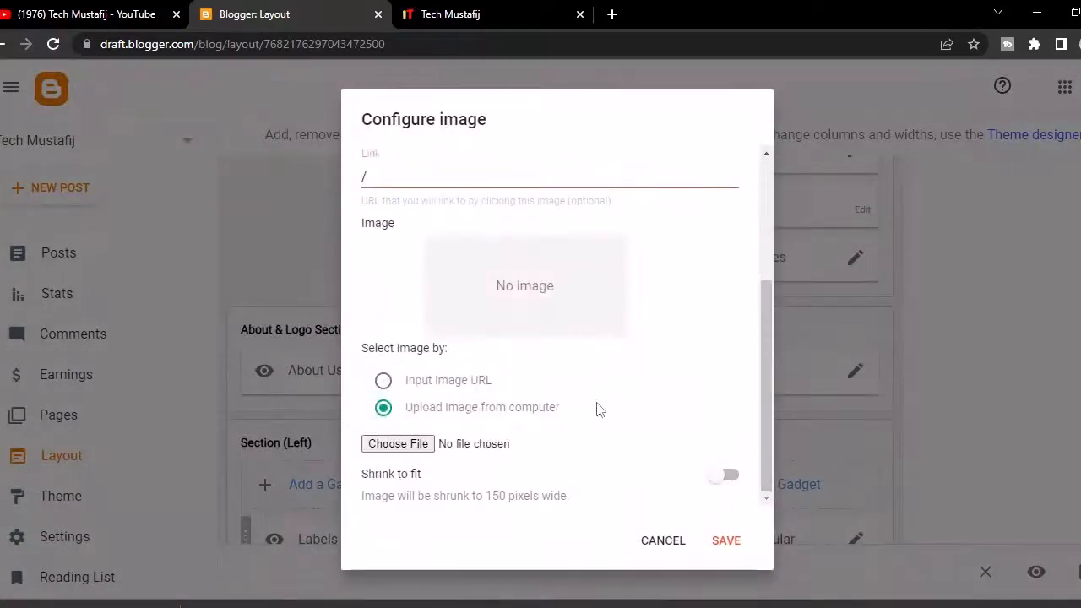
click(400, 447)
double_click(203, 178)
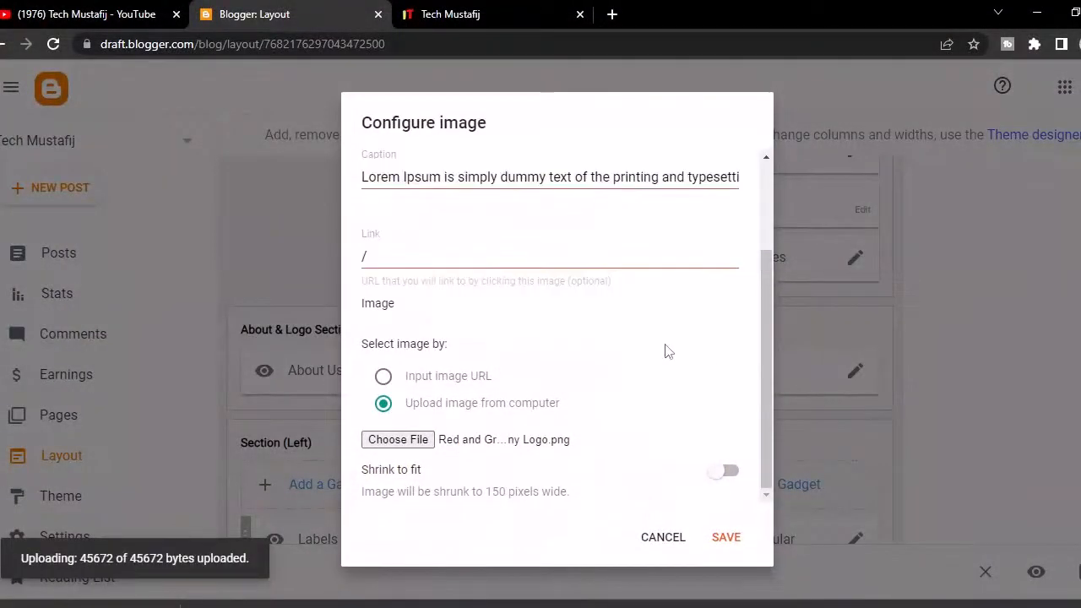
click(737, 538)
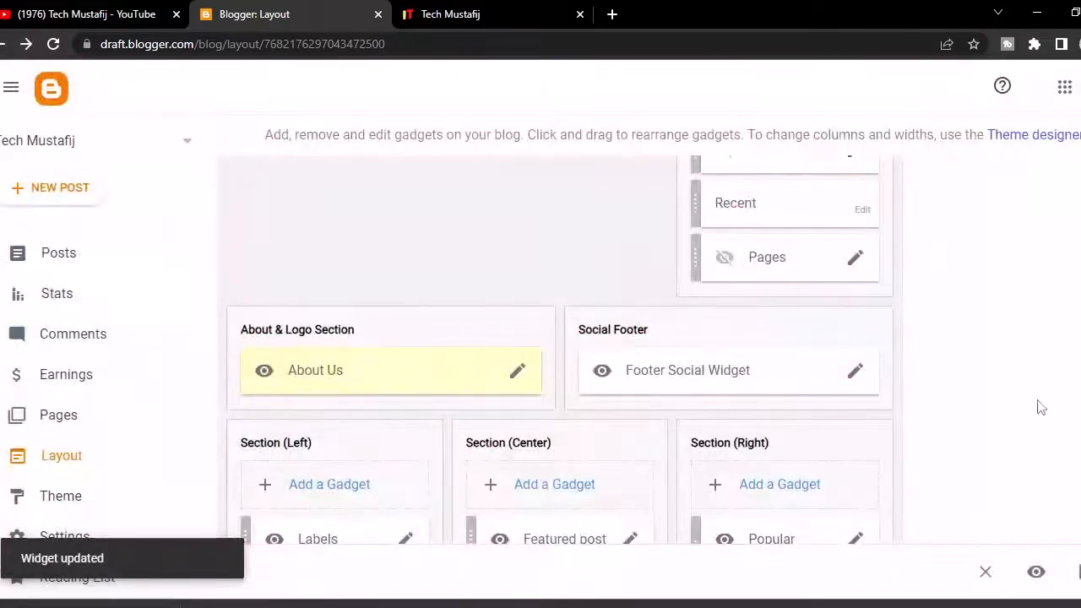
Reload the live blog to check the new logo and return to the Blogger layout
click(439, 14)
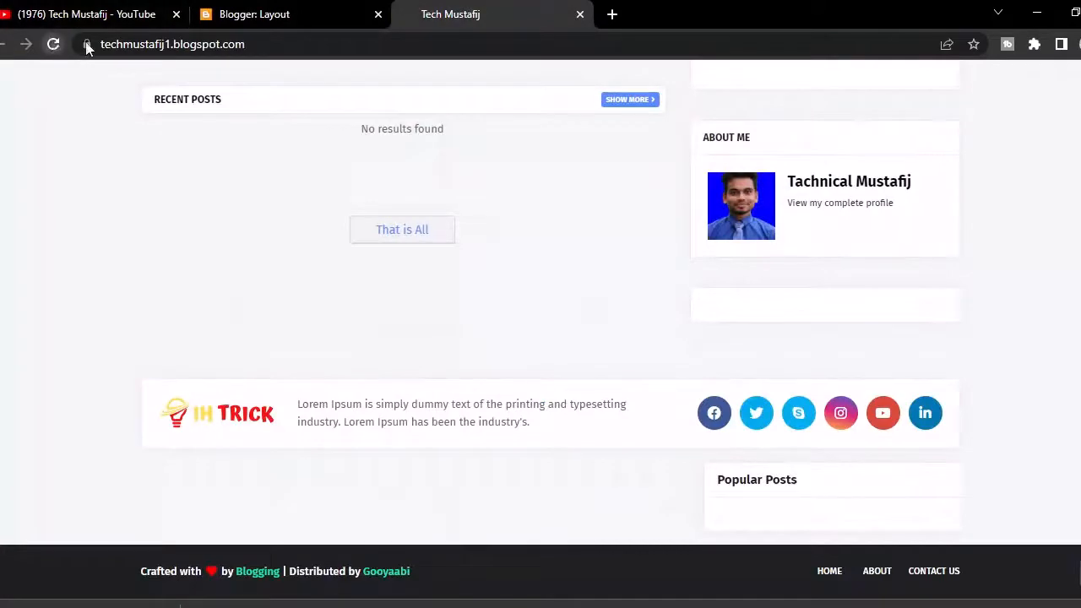
click(54, 44)
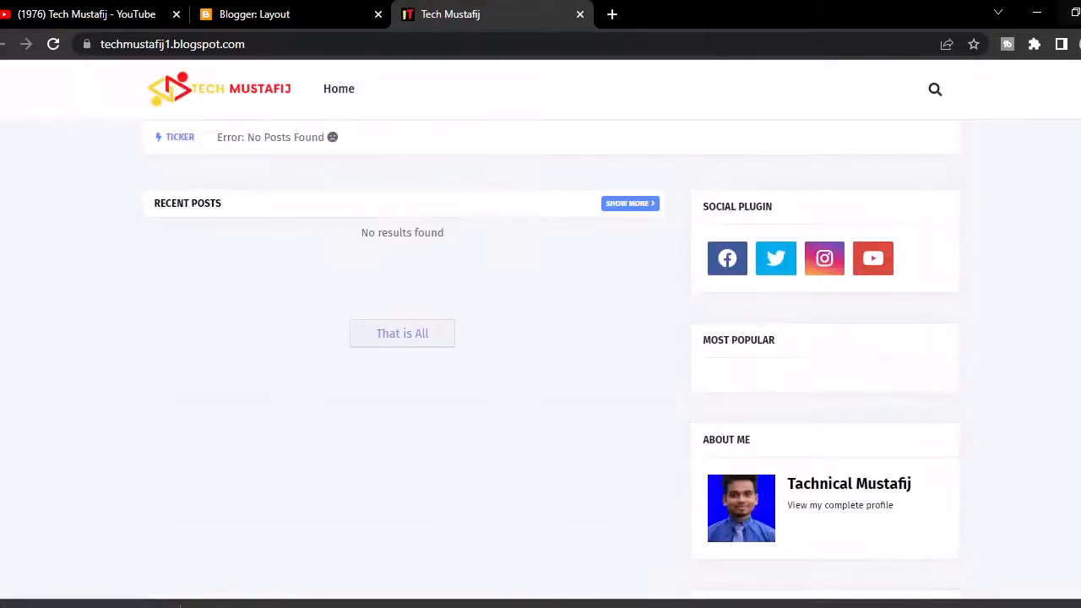
click(270, 10)
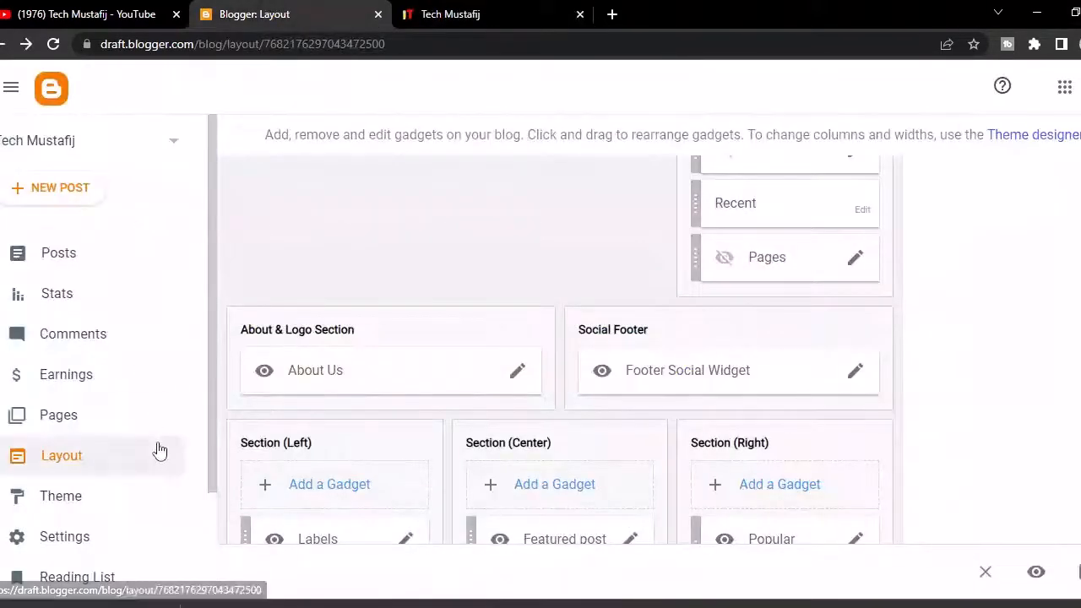
Open the Import content dialog under Manage blog in the Blogger settings
scroll(211, 347, down, 3)
click(66, 410)
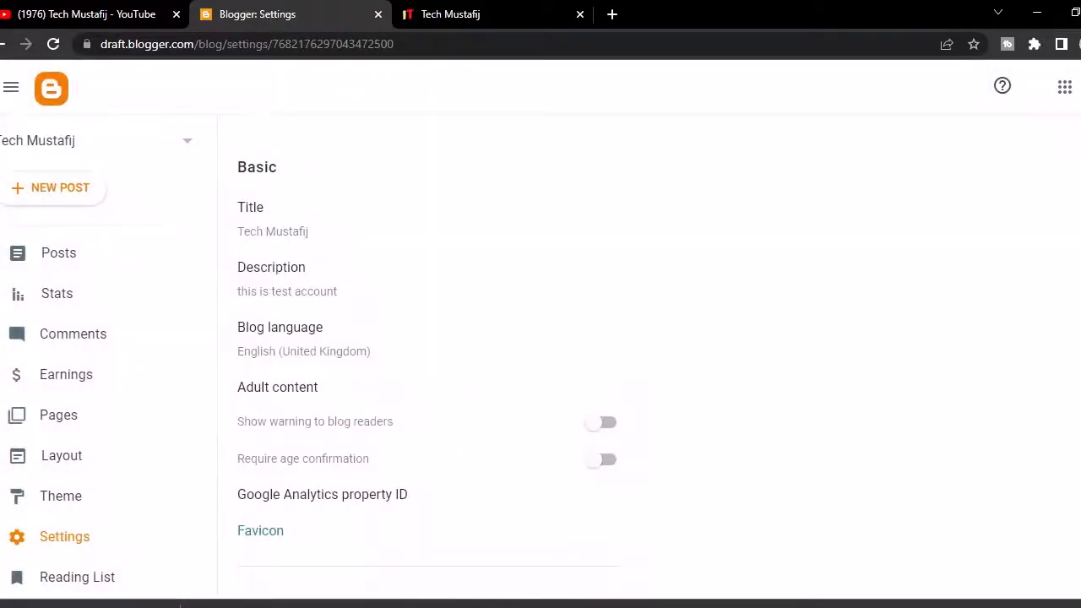
scroll(426, 355, down, 15)
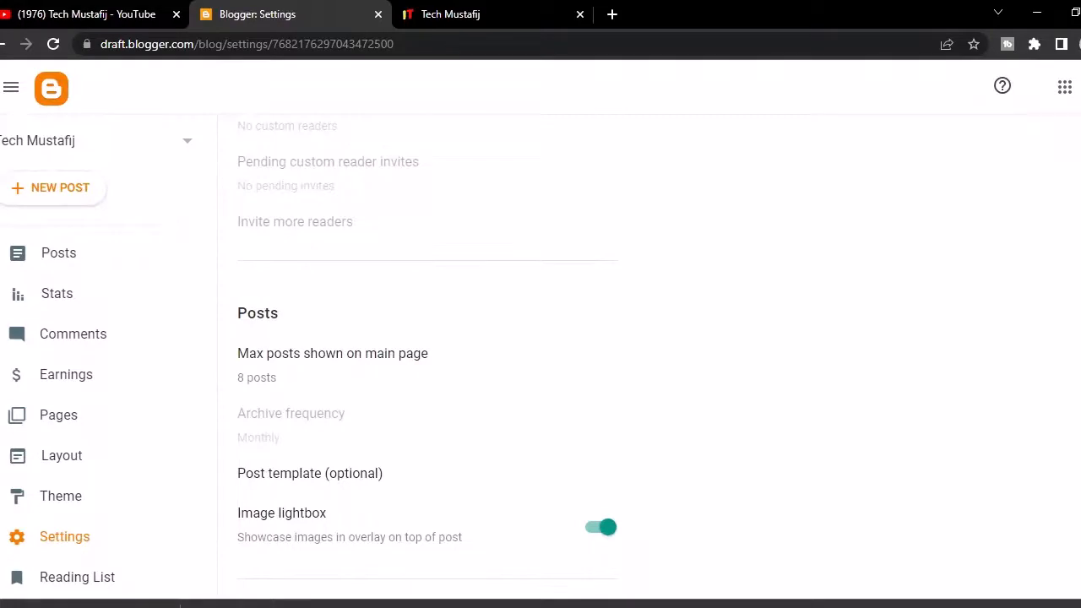
scroll(427, 354, down, 20)
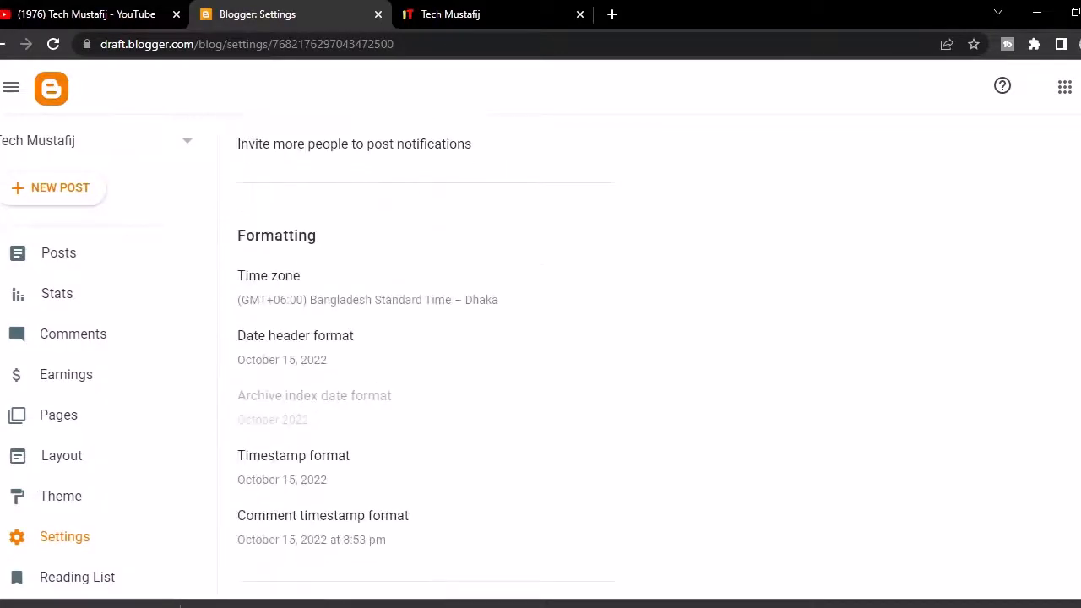
scroll(426, 355, down, 10)
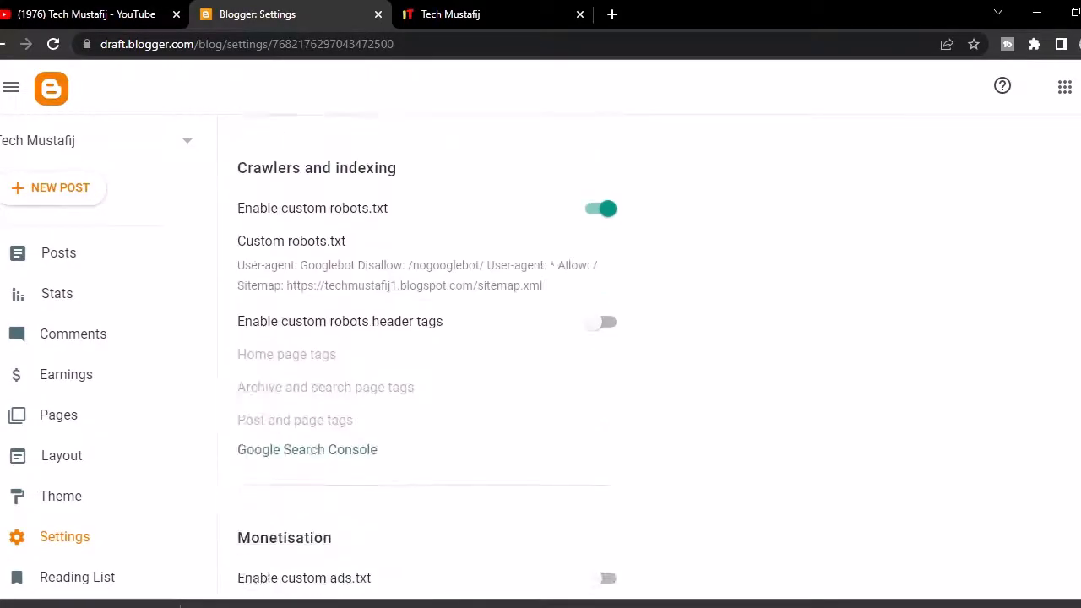
scroll(427, 354, down, 1)
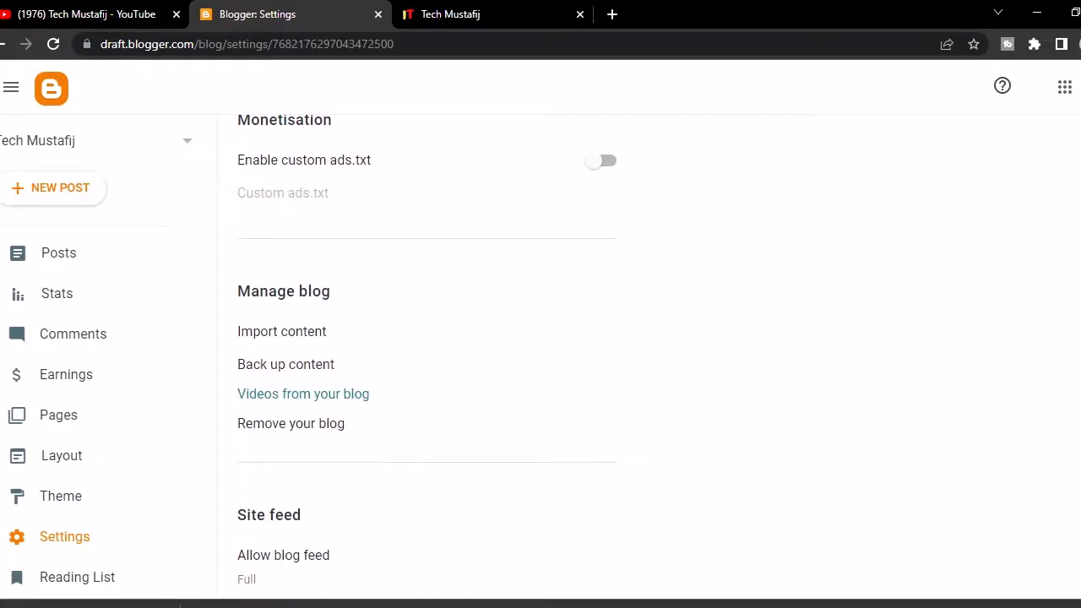
click(283, 334)
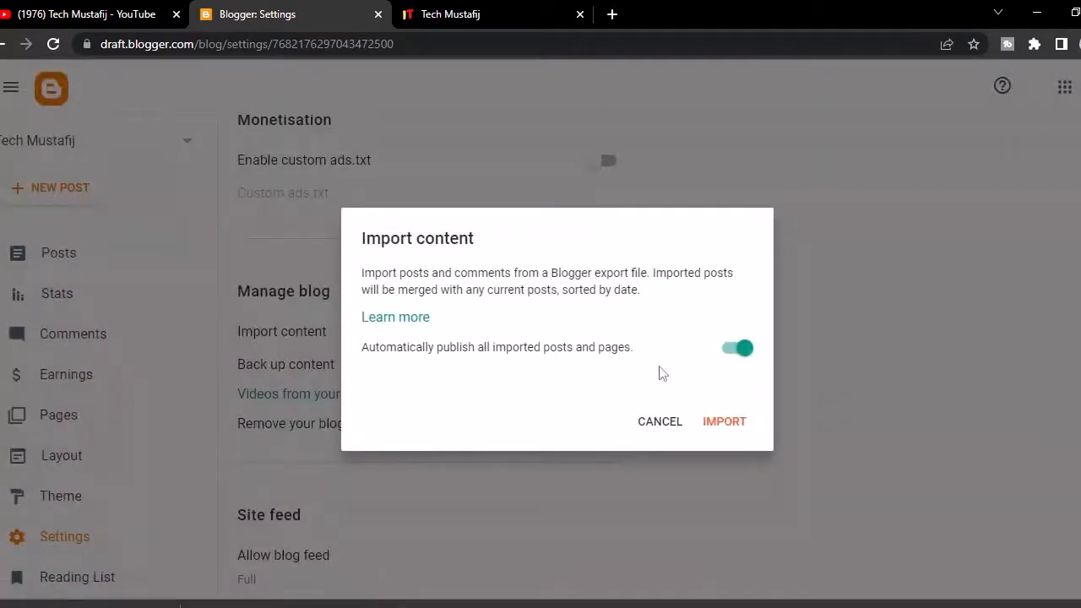
drag(469, 350, 579, 353)
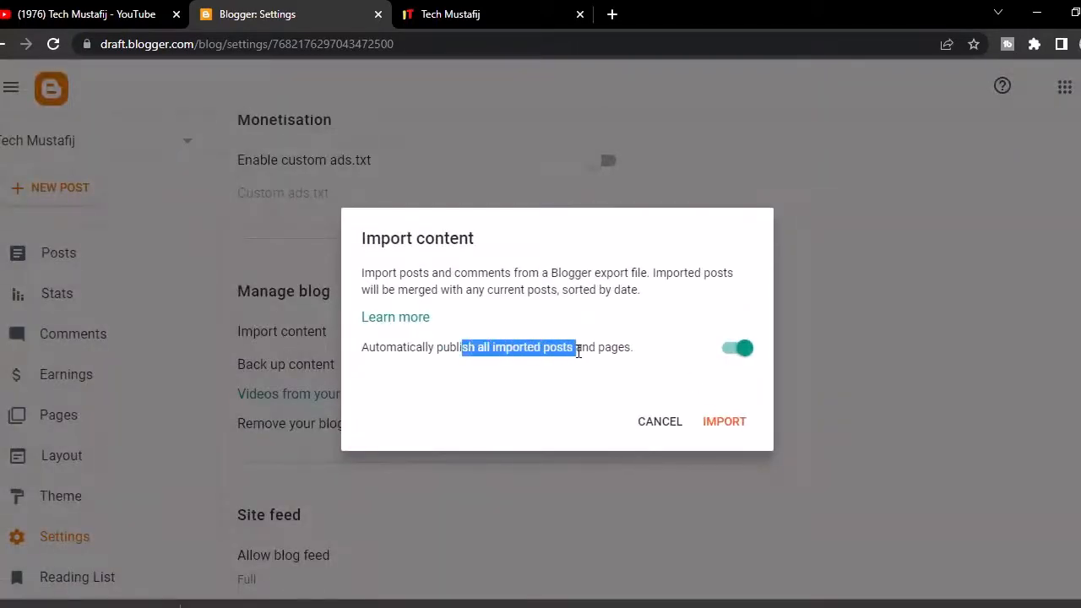
click(627, 350)
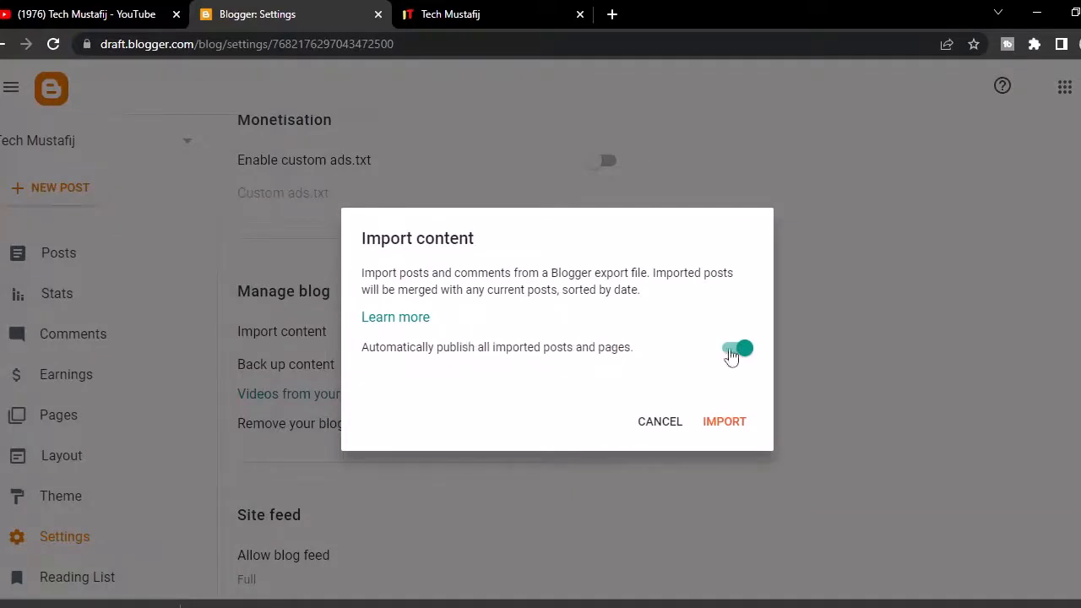
Import the blog-10-15-2022 file from Downloads with automatic publishing of all imported posts and pages enabled
click(744, 351)
click(744, 353)
click(741, 350)
click(744, 353)
click(724, 421)
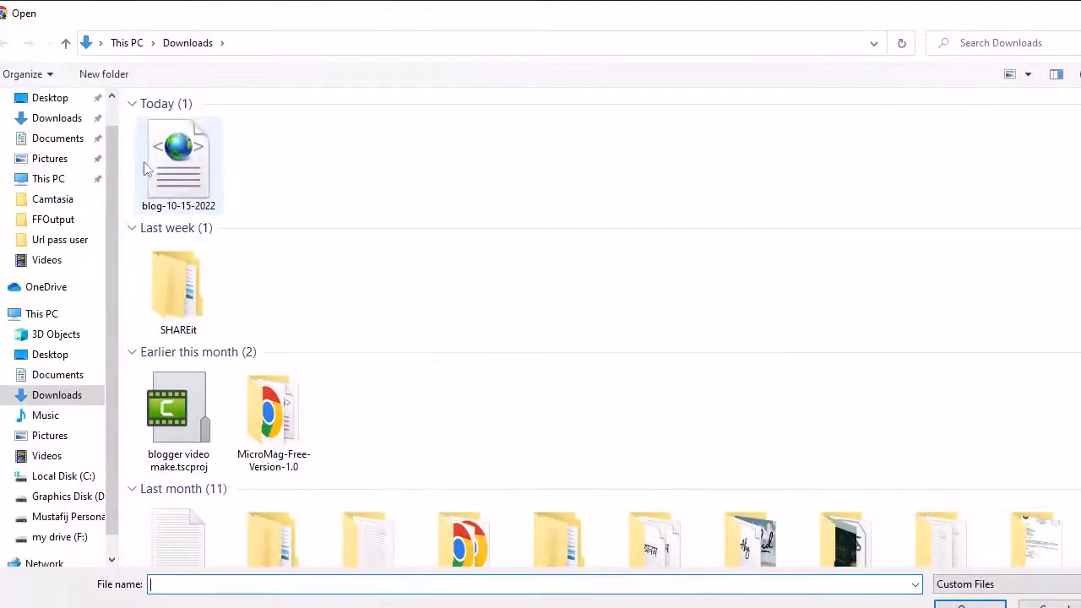
click(182, 177)
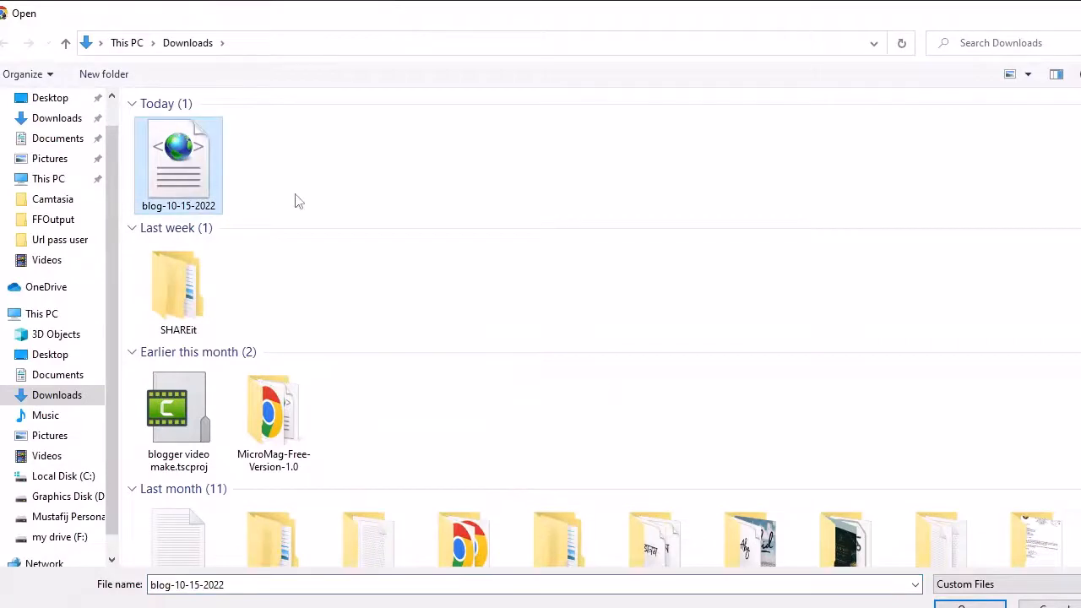
click(970, 604)
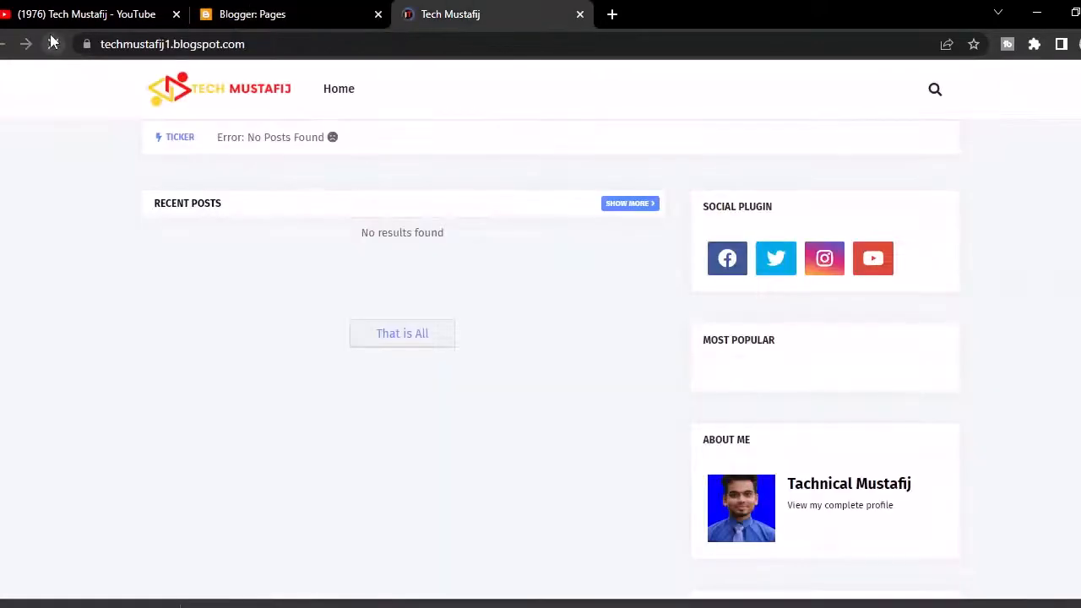
Reload the live blog and look through the imported posts on its home page
click(52, 43)
scroll(541, 330, down, 20)
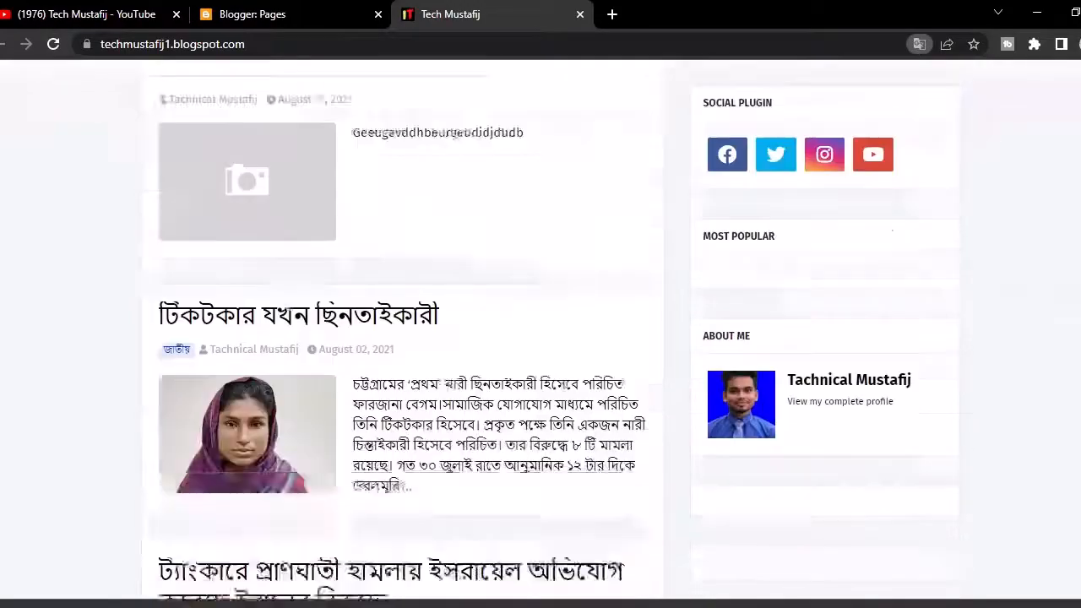
scroll(540, 329, up, 20)
scroll(478, 302, up, 3)
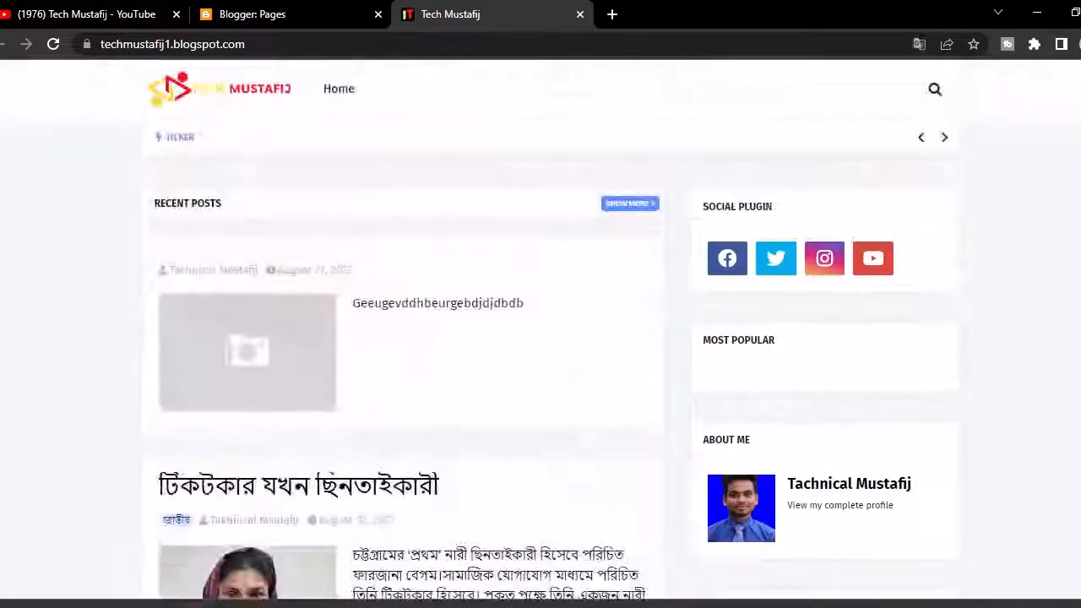
scroll(541, 330, down, 20)
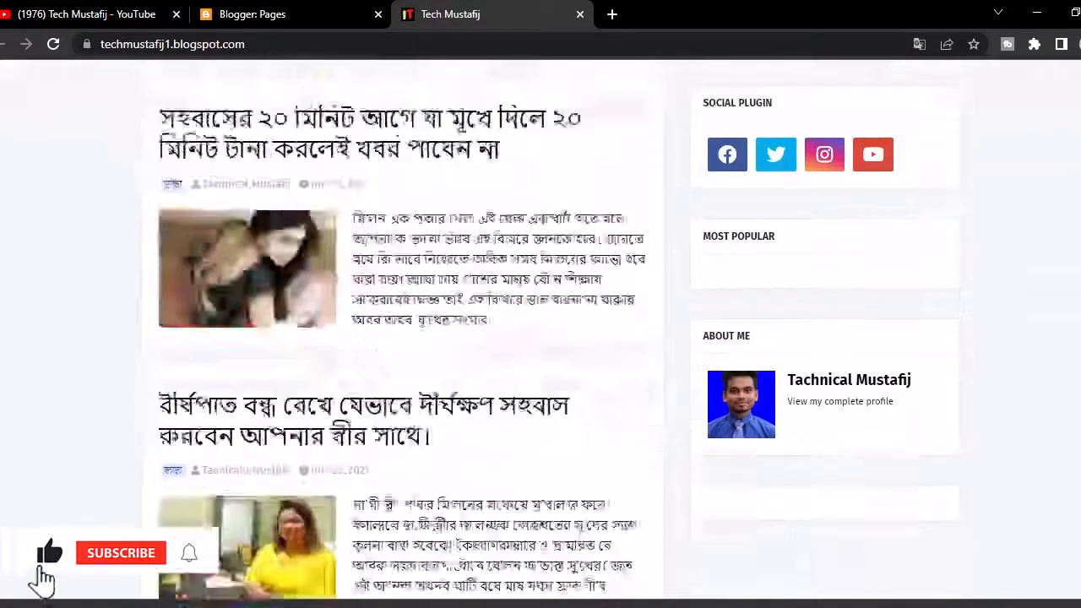
scroll(540, 329, up, 20)
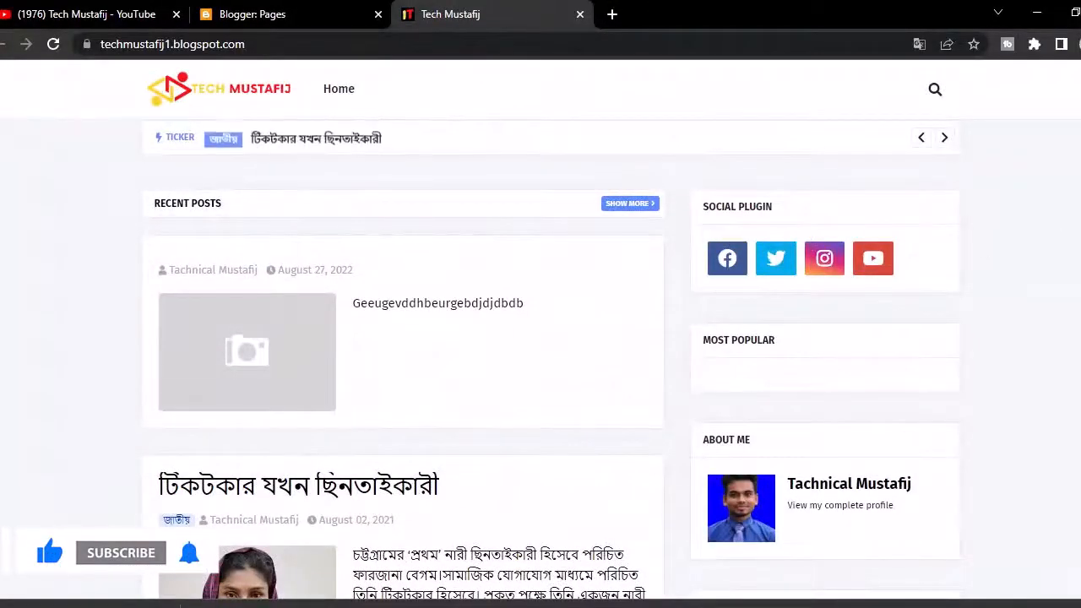
scroll(827, 254, down, 1)
scroll(845, 258, up, 1)
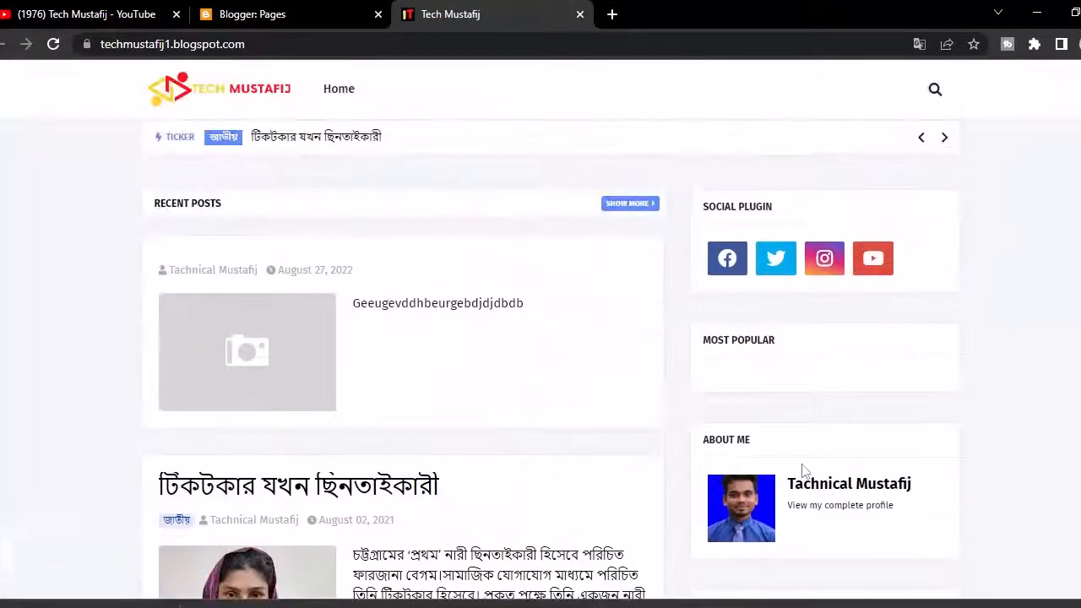
scroll(551, 338, down, 12)
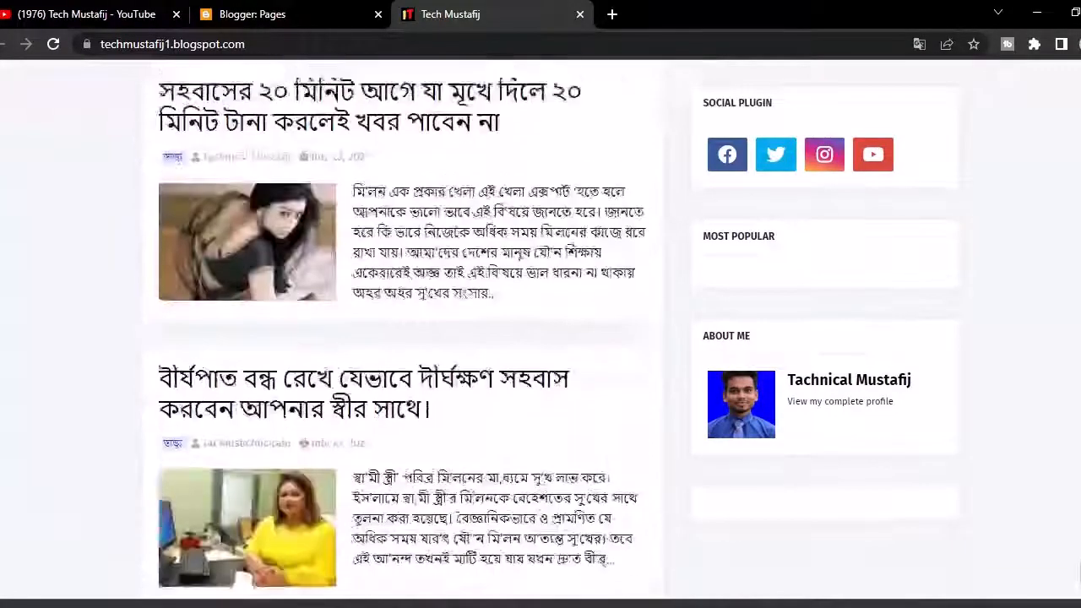
scroll(551, 337, up, 12)
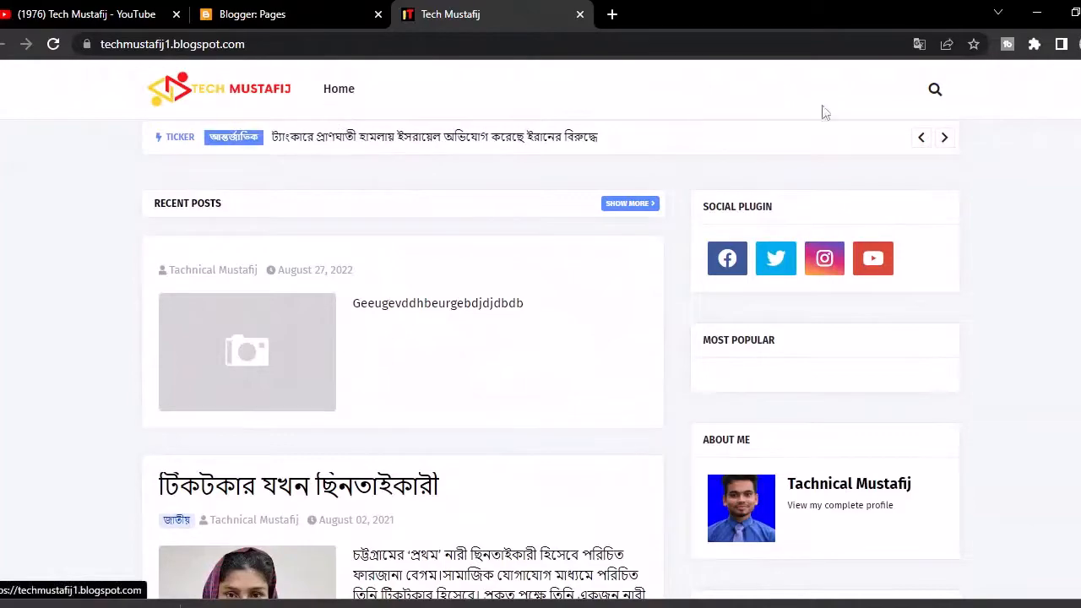
scroll(551, 338, down, 12)
scroll(551, 338, up, 12)
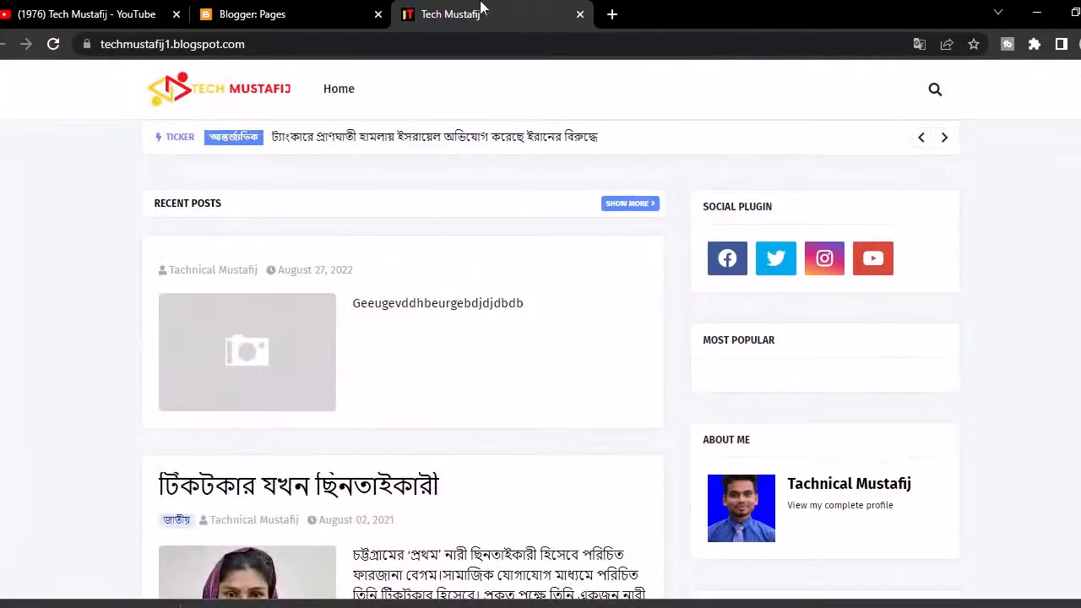
Open the Blogger Pages list in the live blog's browser tab using the address copied from the Blogger tab
click(355, 10)
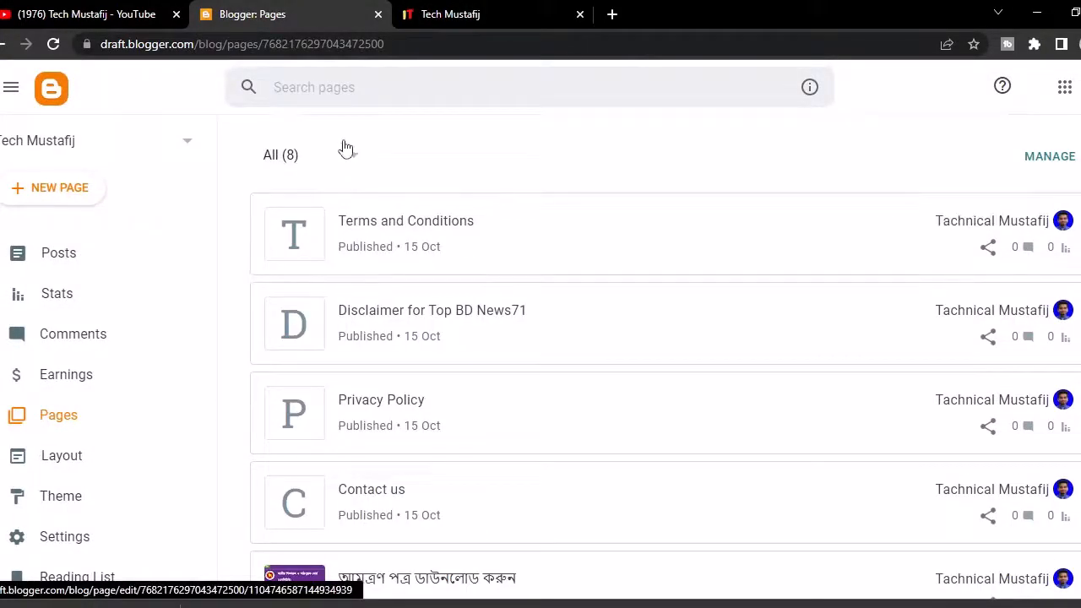
click(328, 50)
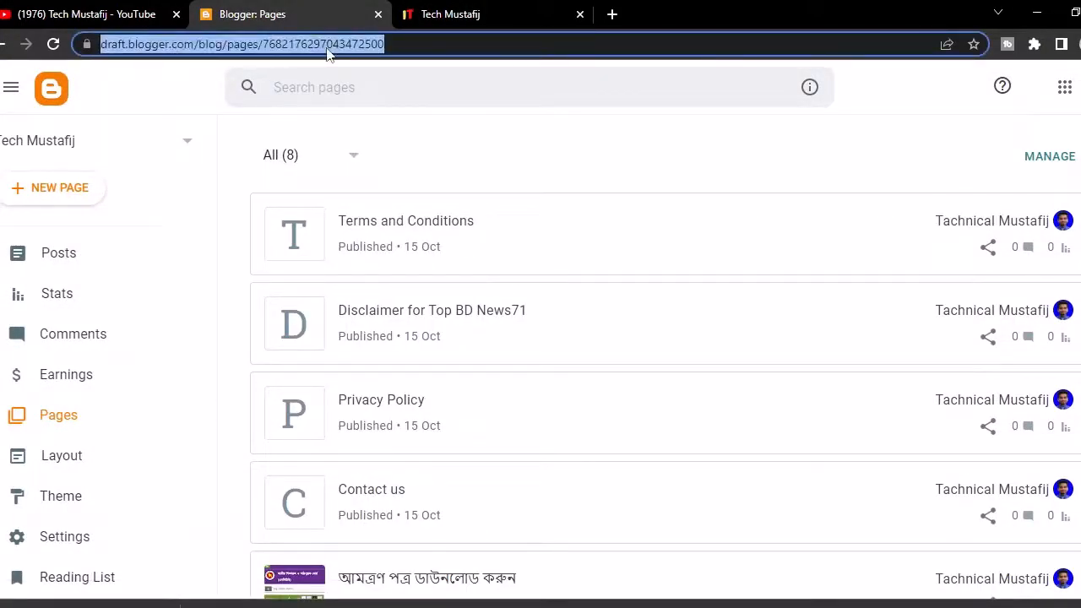
right_click(327, 53)
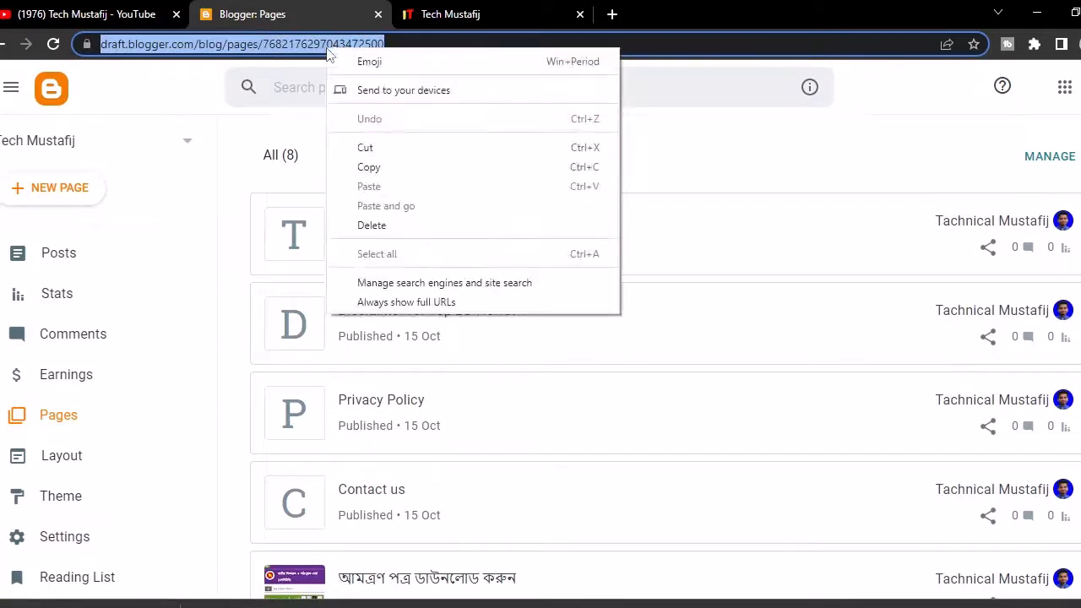
click(391, 161)
click(495, 15)
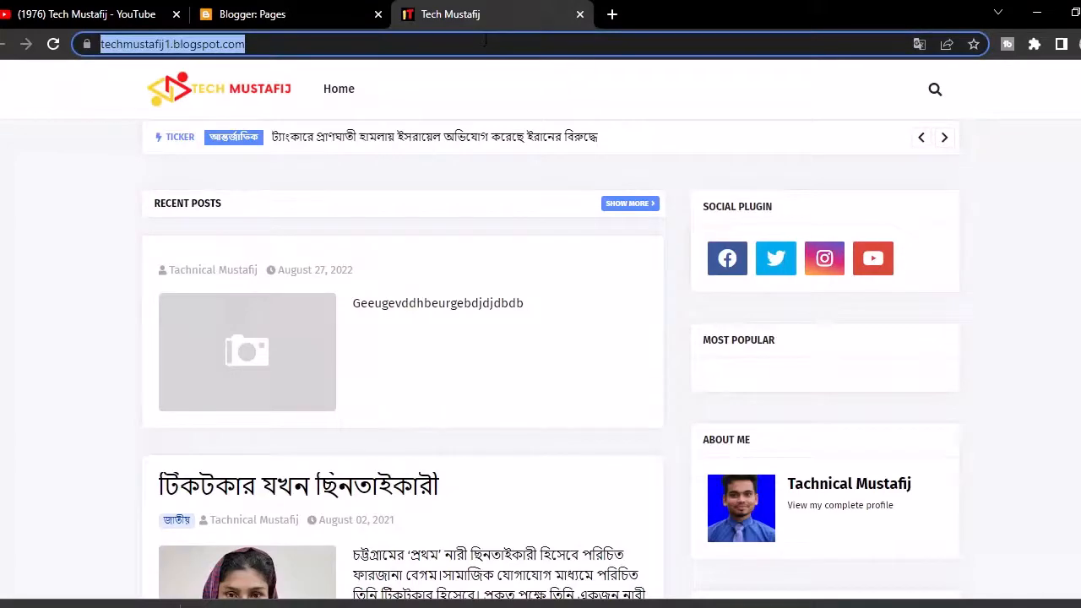
right_click(485, 39)
click(526, 195)
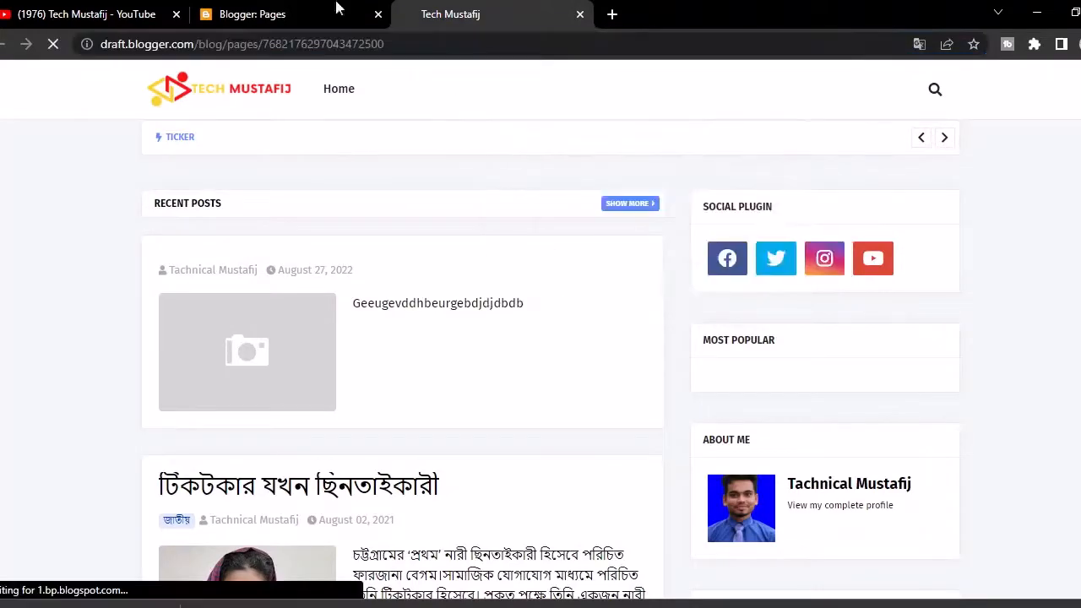
Open the Main Menu link list in the blog's layout and add a new item with the site name privacy
click(336, 10)
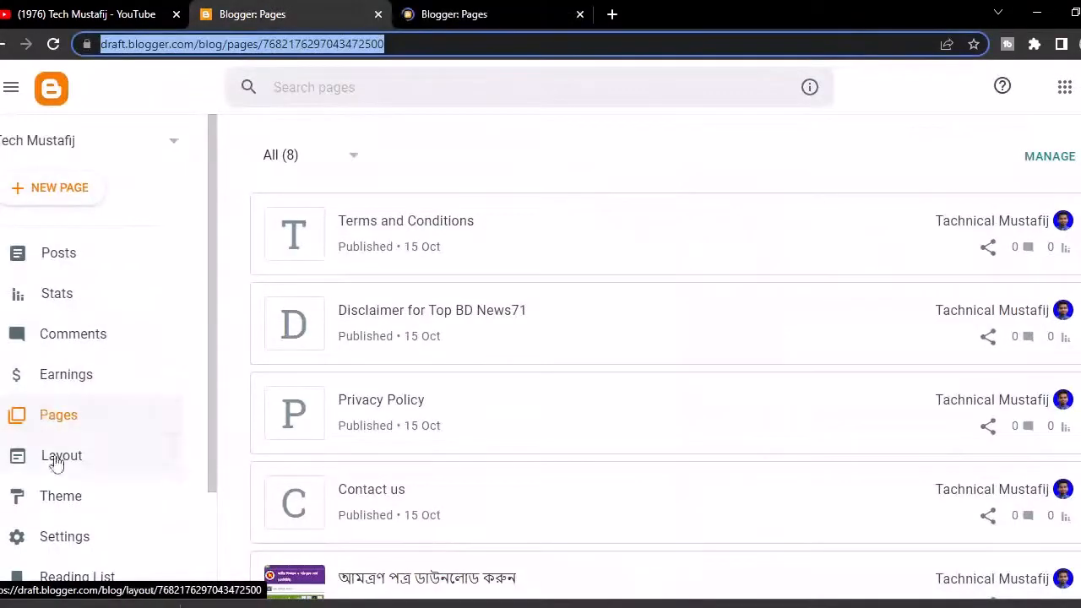
click(59, 496)
click(56, 463)
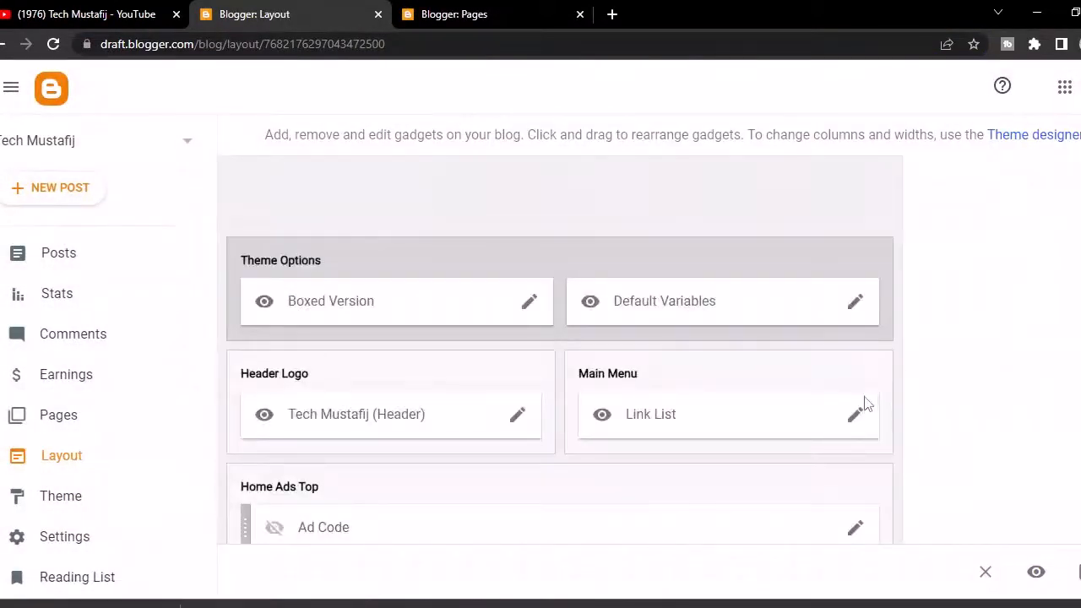
click(857, 415)
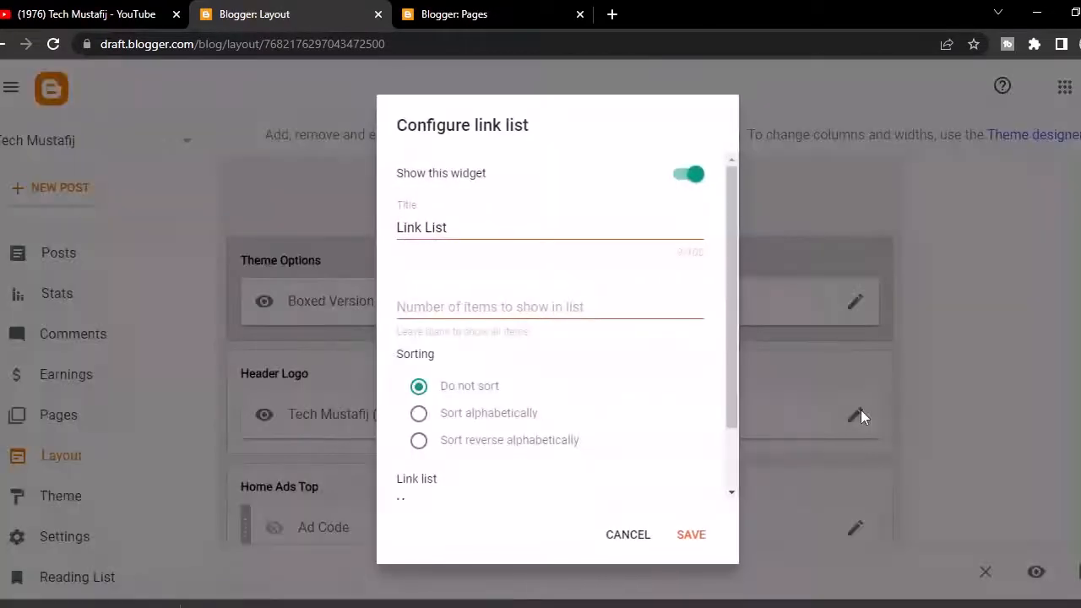
drag(733, 363, 740, 467)
click(677, 480)
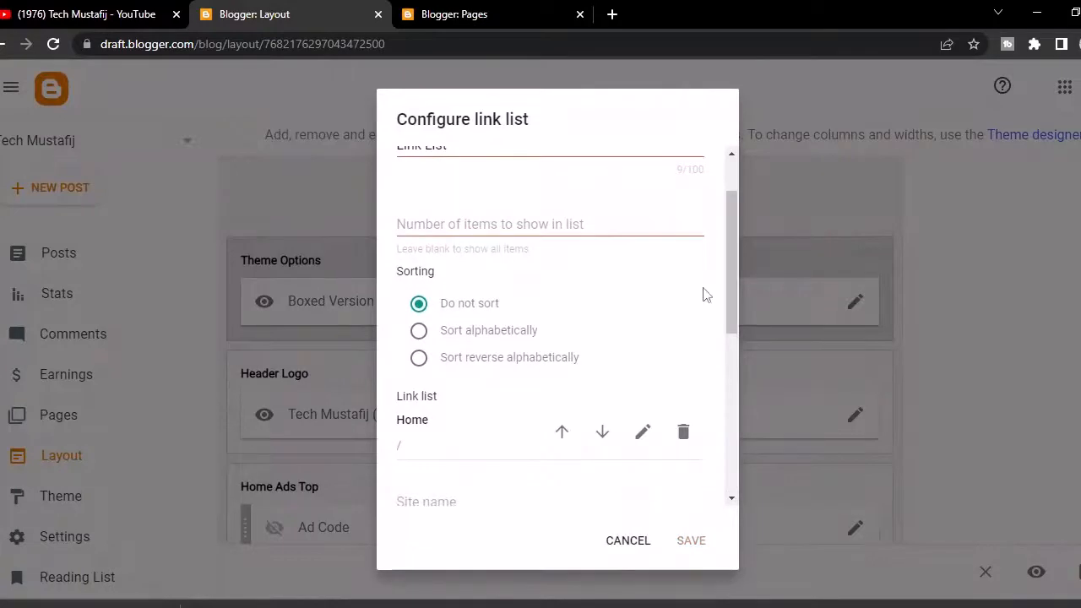
drag(729, 286, 727, 370)
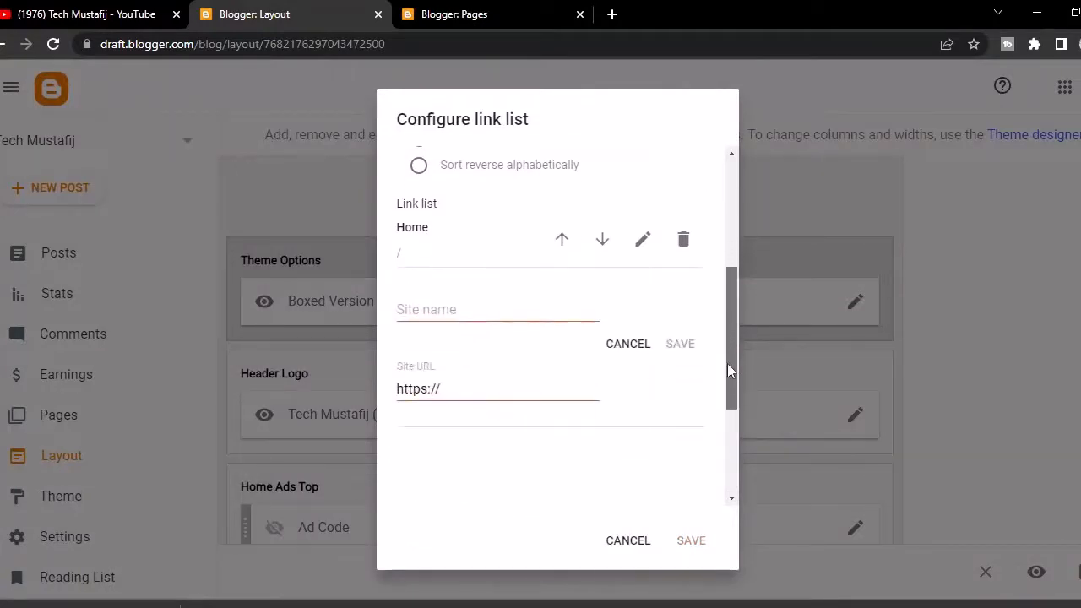
click(433, 309)
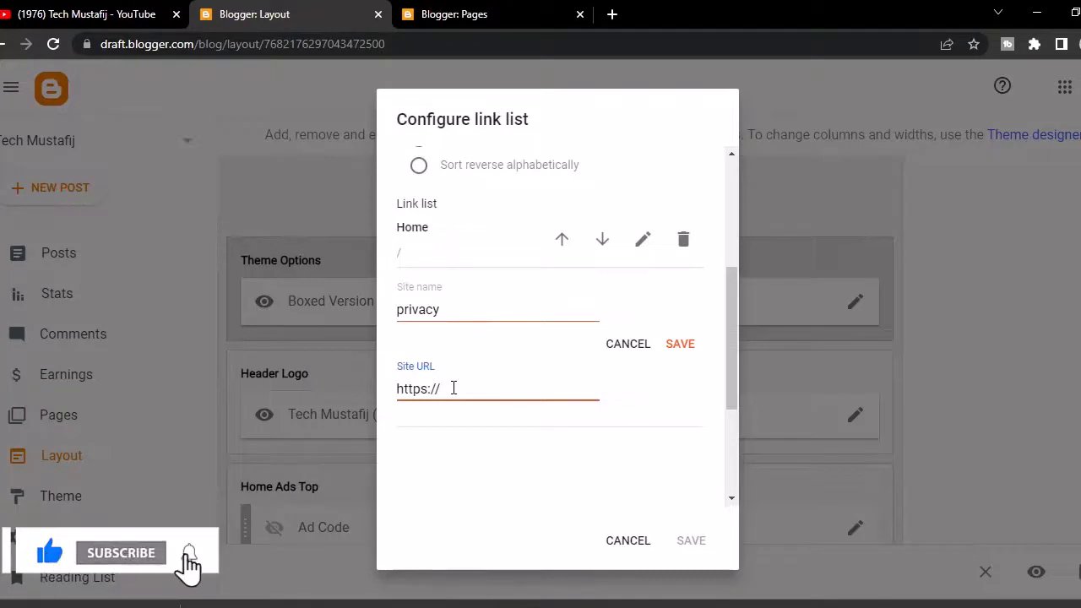
Copy the Privacy Policy page's link from the Pages list, set it as the privacy item's site URL and save the item
click(468, 12)
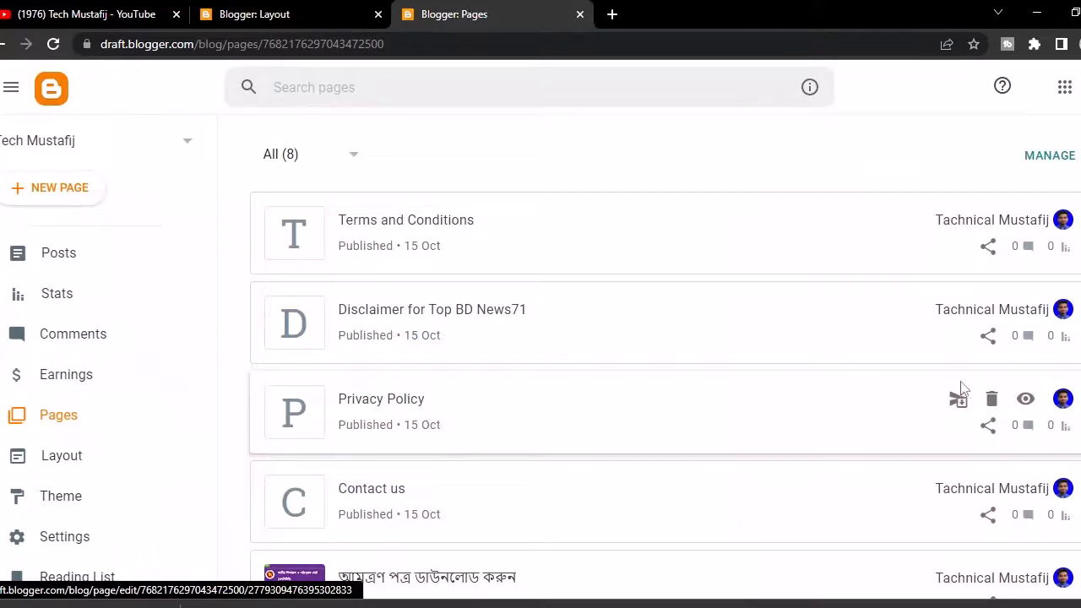
right_click(1025, 399)
click(1050, 515)
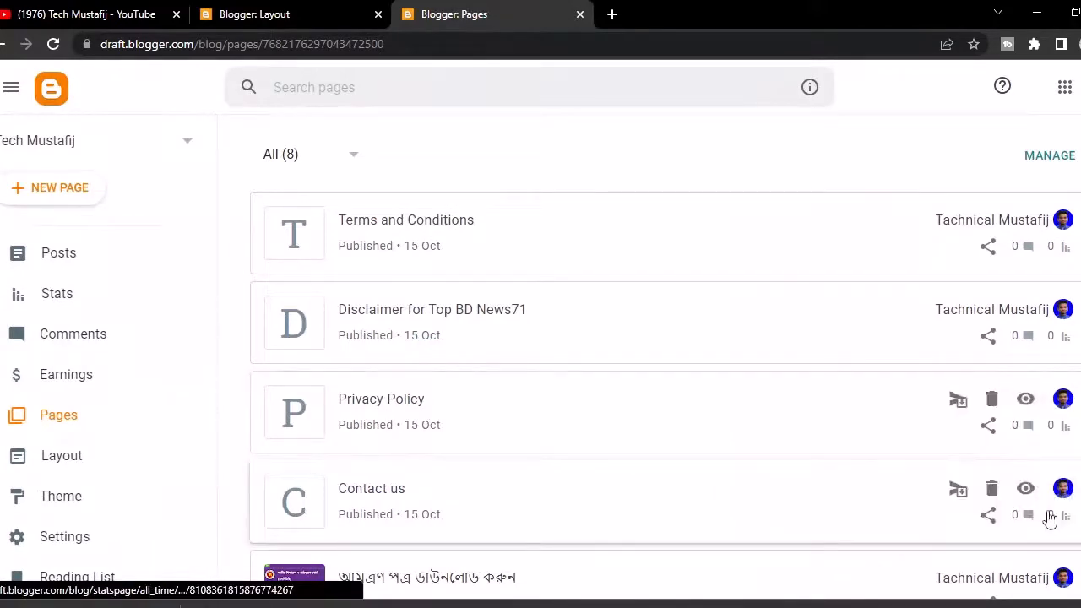
click(287, 13)
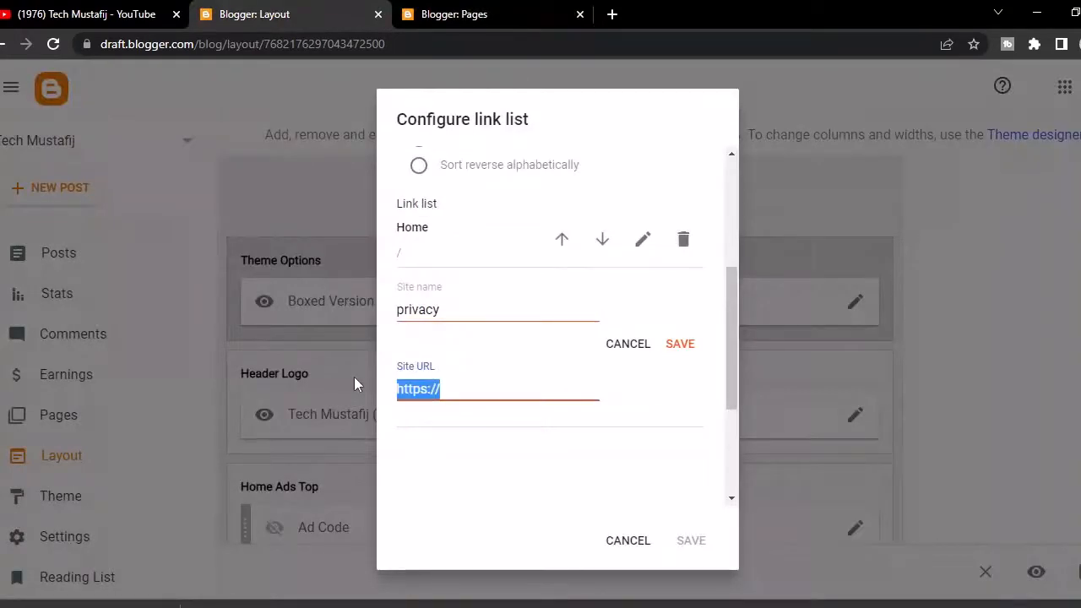
key(ctrl+v)
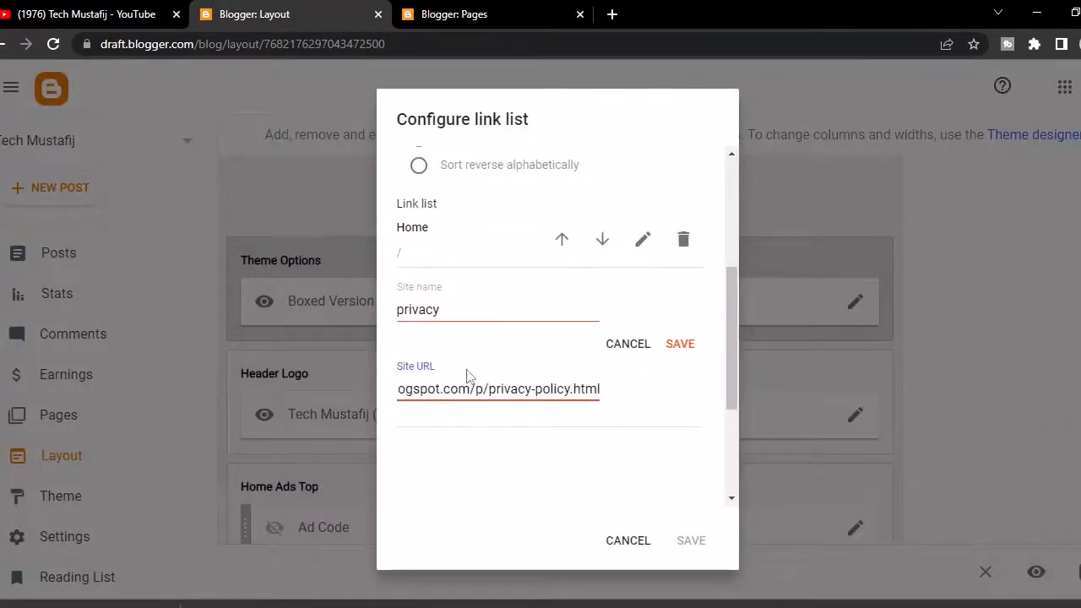
click(662, 353)
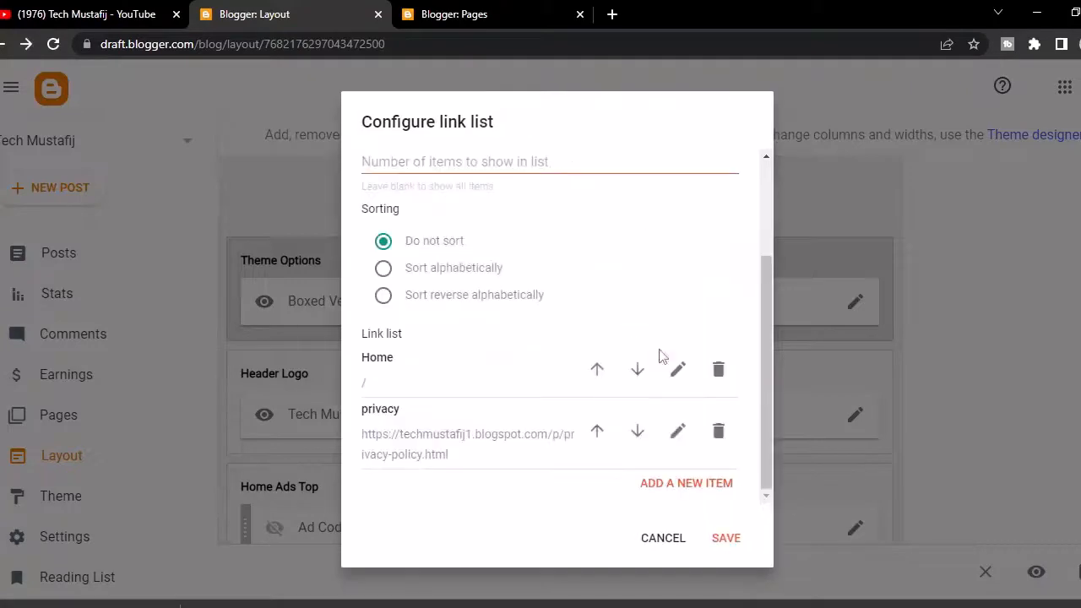
Check the privacy, disclimer and Contact us entries in the live blog's main menu and return to the layout
click(471, 14)
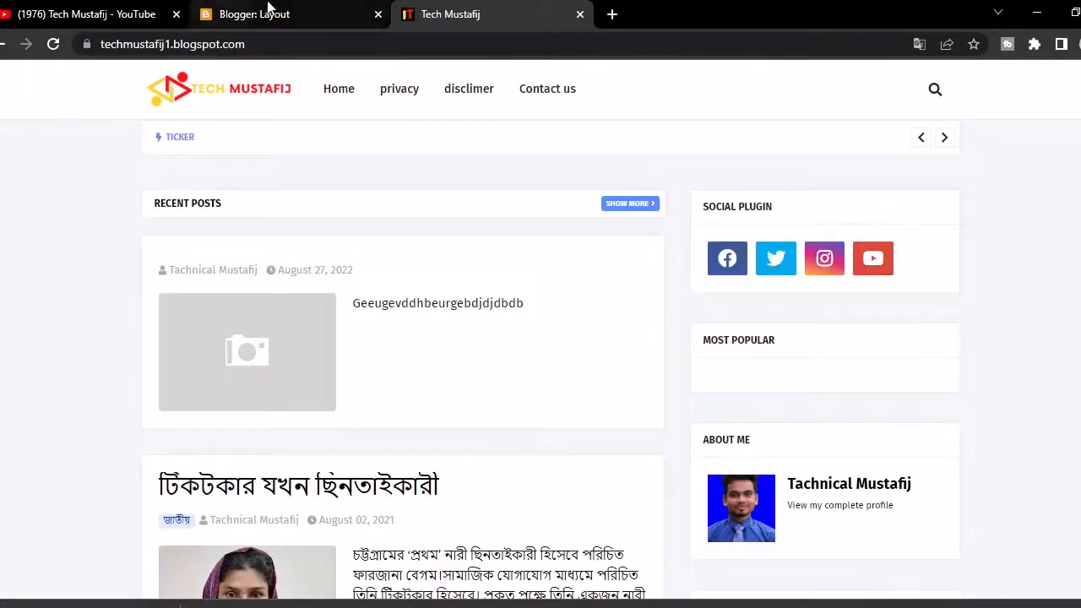
click(308, 11)
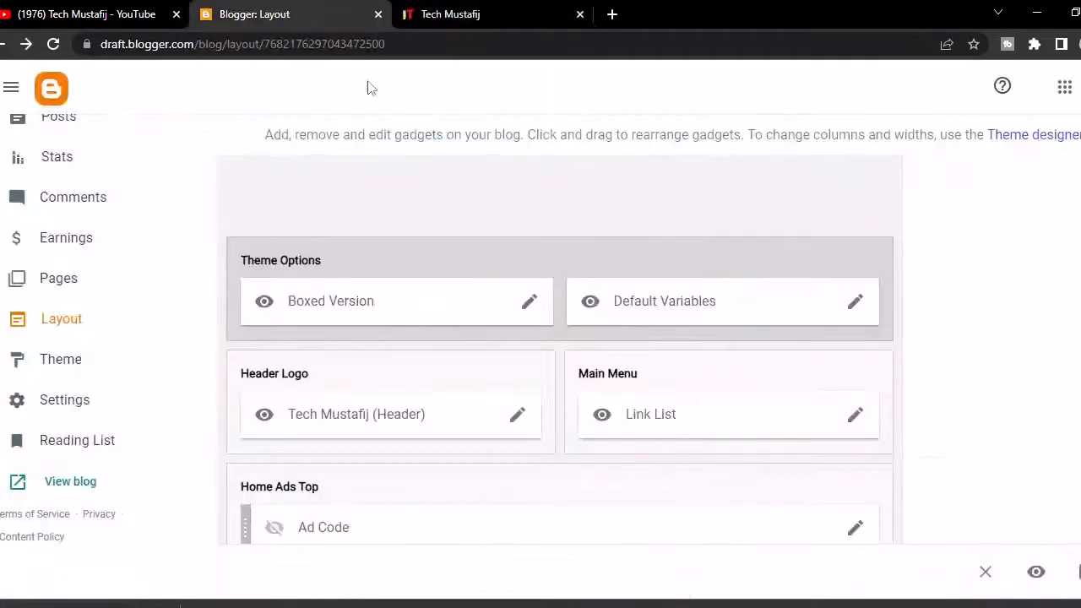
click(523, 9)
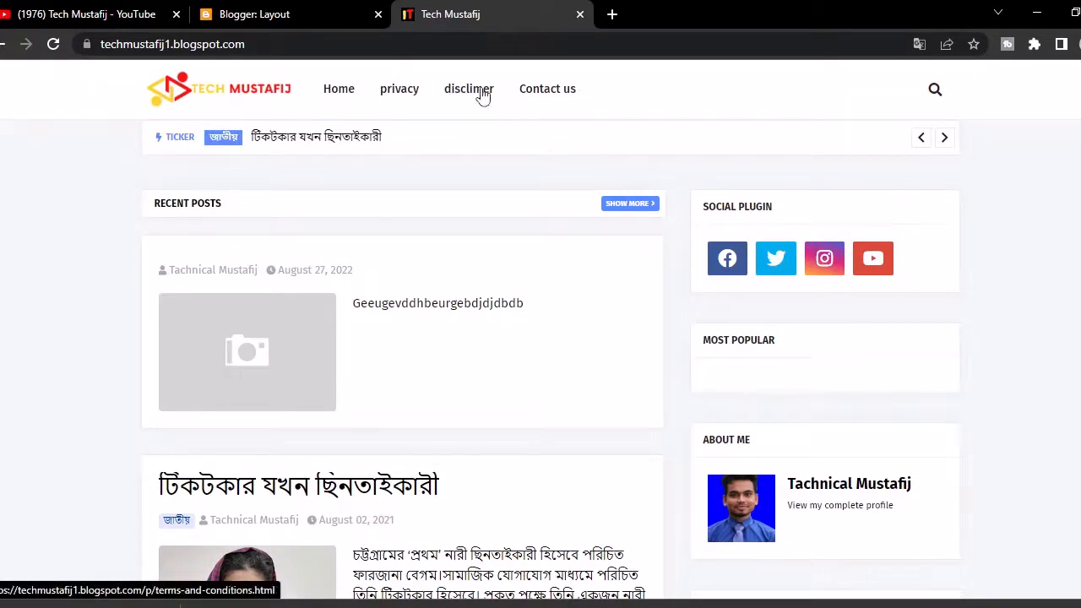
click(329, 9)
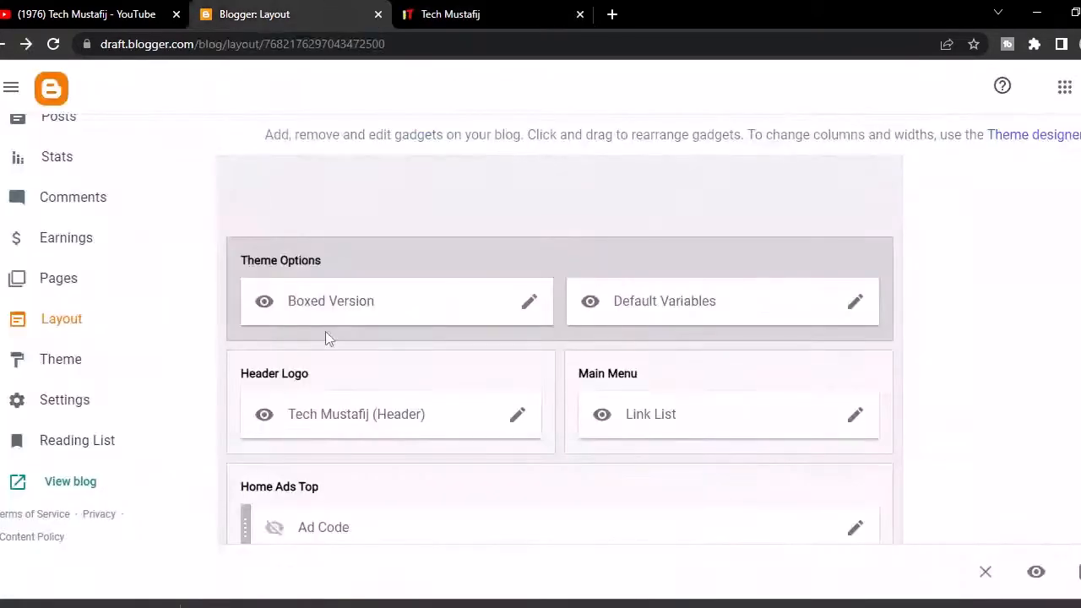
Rename the disclimer item in the Main Menu link list to _disclimer and save the link list
click(856, 416)
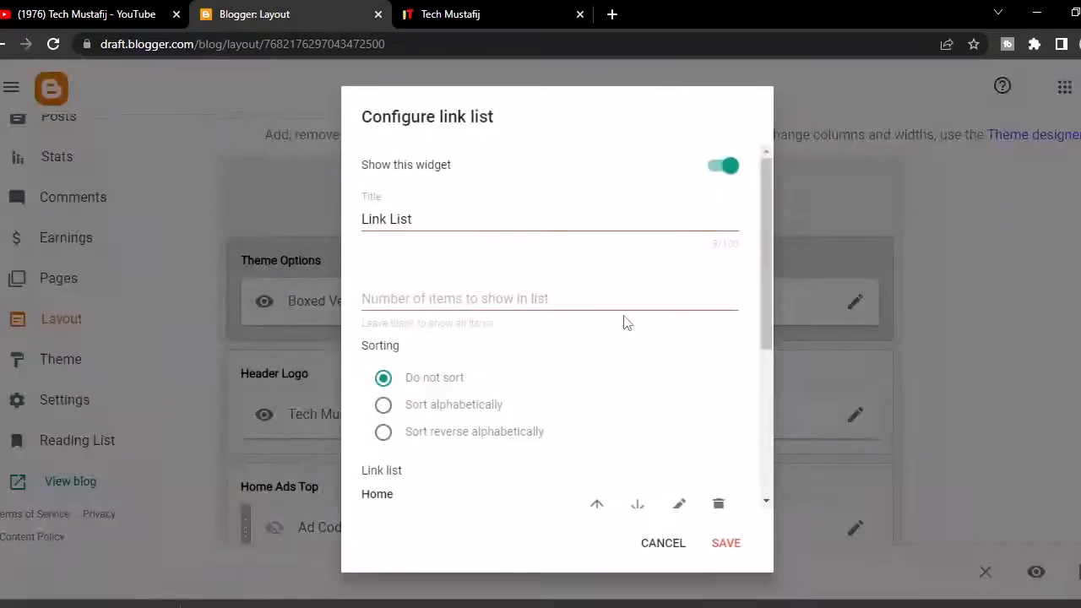
drag(776, 240, 778, 414)
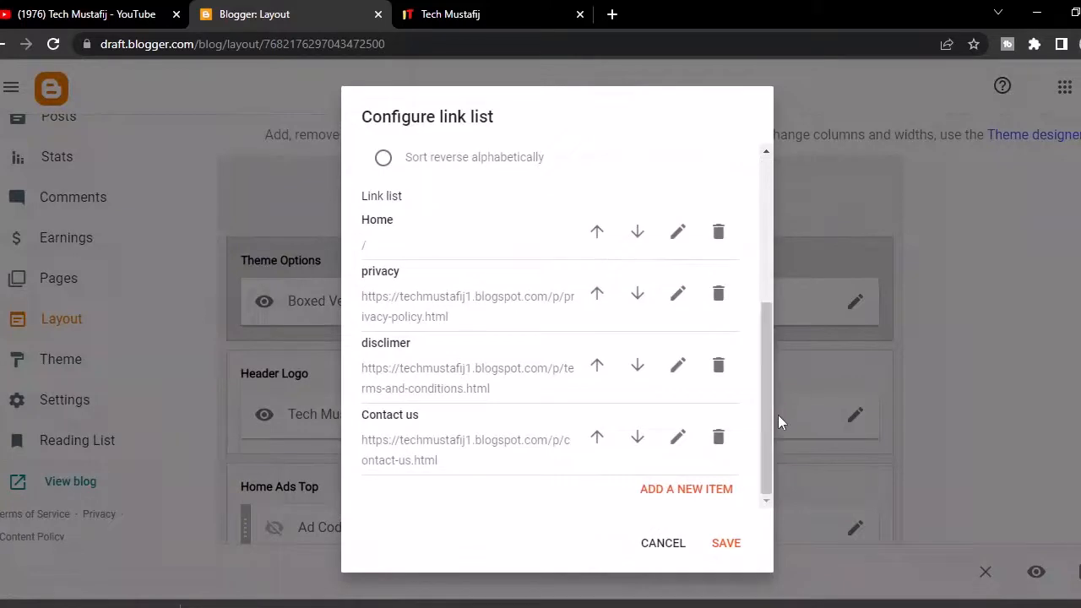
click(678, 365)
click(363, 369)
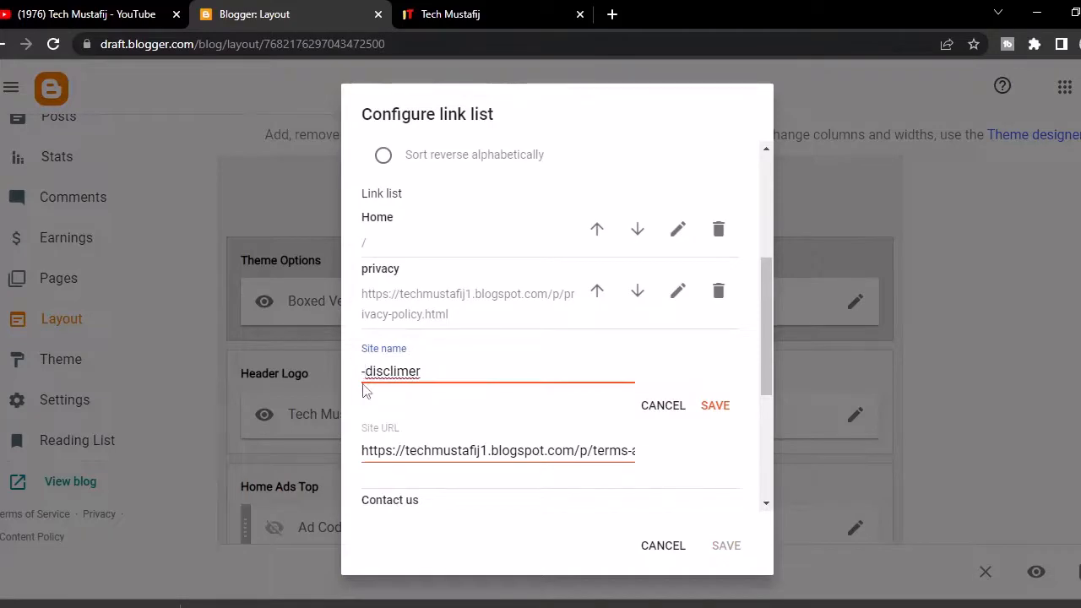
key(BackSpace)
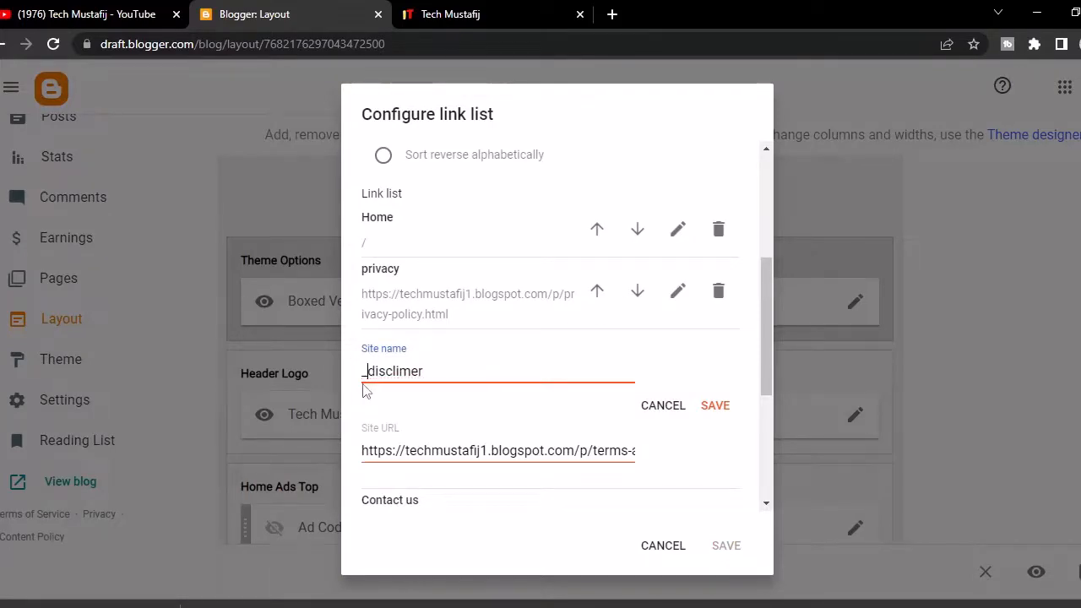
click(715, 405)
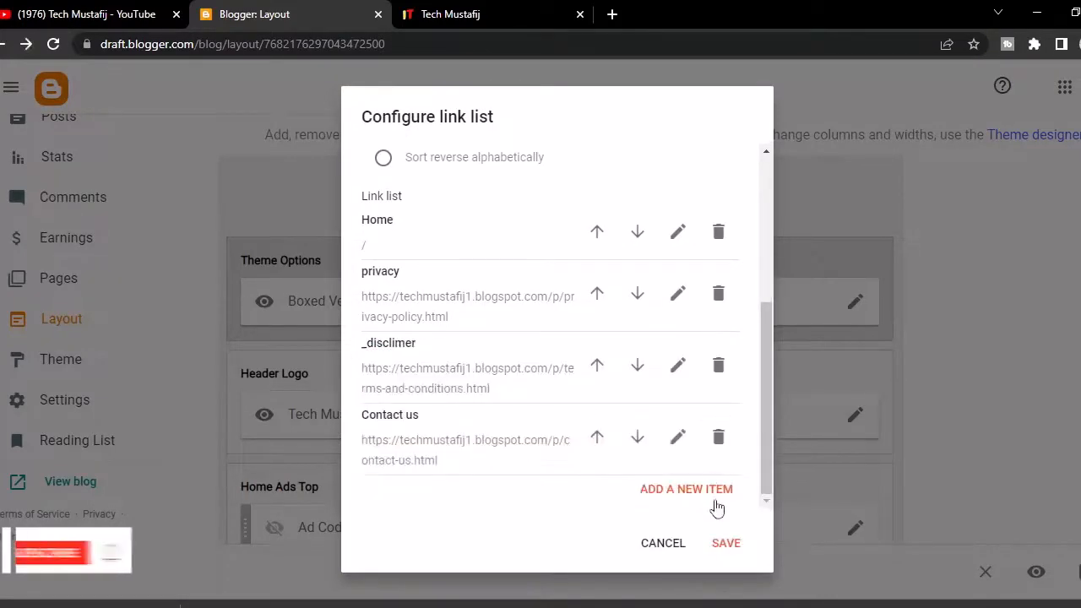
click(723, 542)
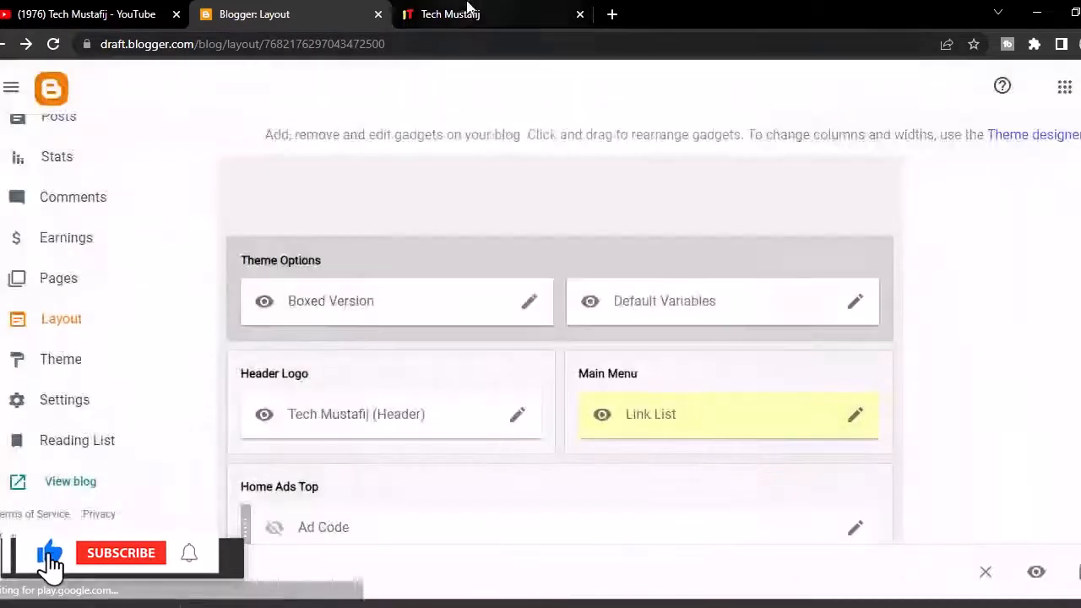
Reload the live blog to check the privacy submenu in its main menu
click(452, 15)
click(53, 44)
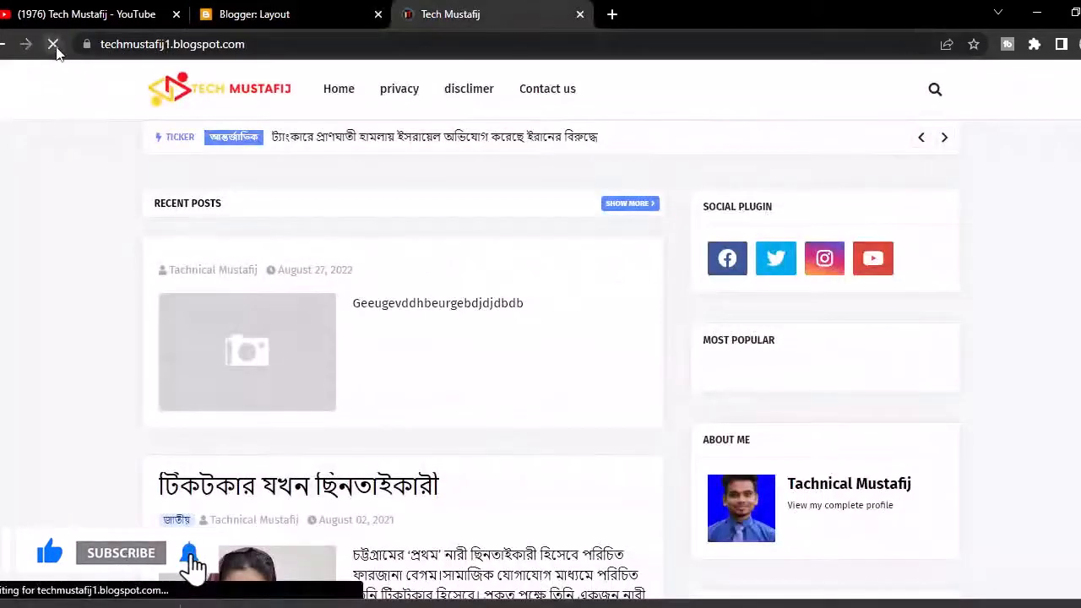
mouse_move(413, 100)
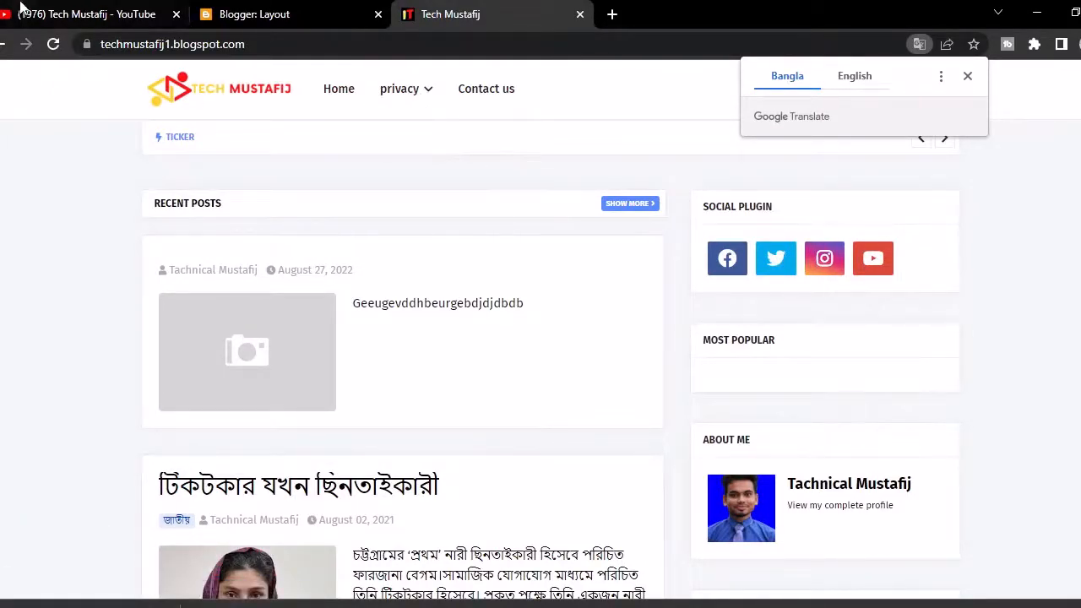
Review the item names and URLs in the layout's Main Menu link list and save the list again
click(246, 14)
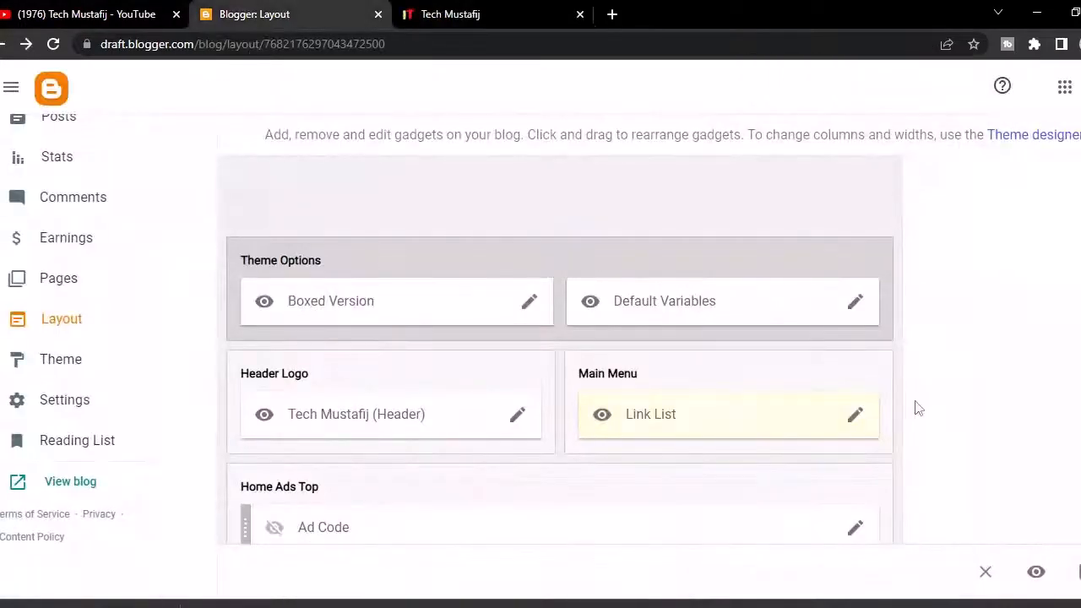
click(858, 419)
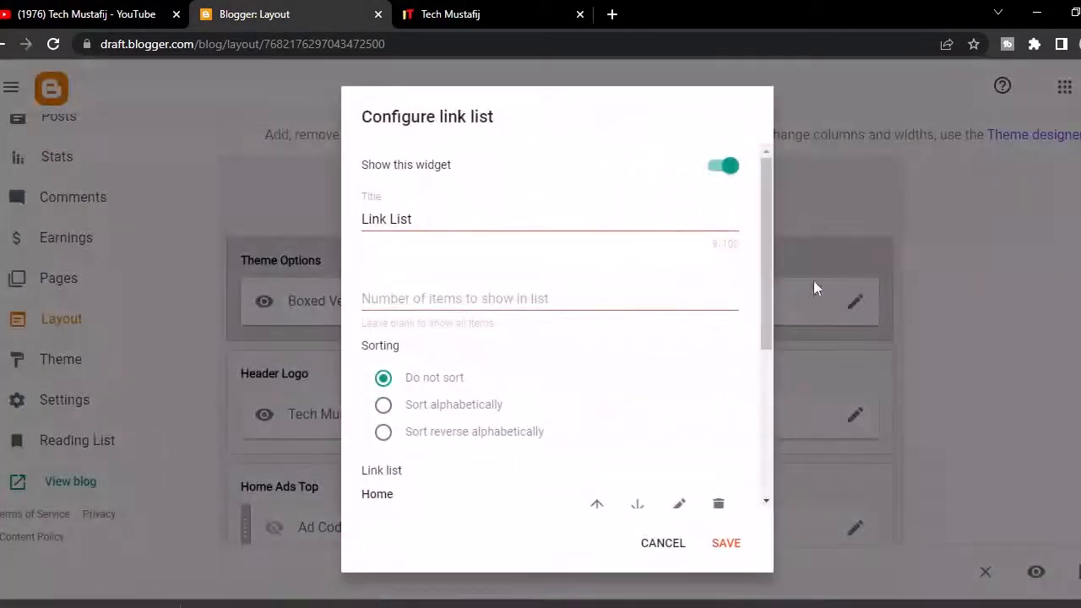
drag(783, 274, 772, 427)
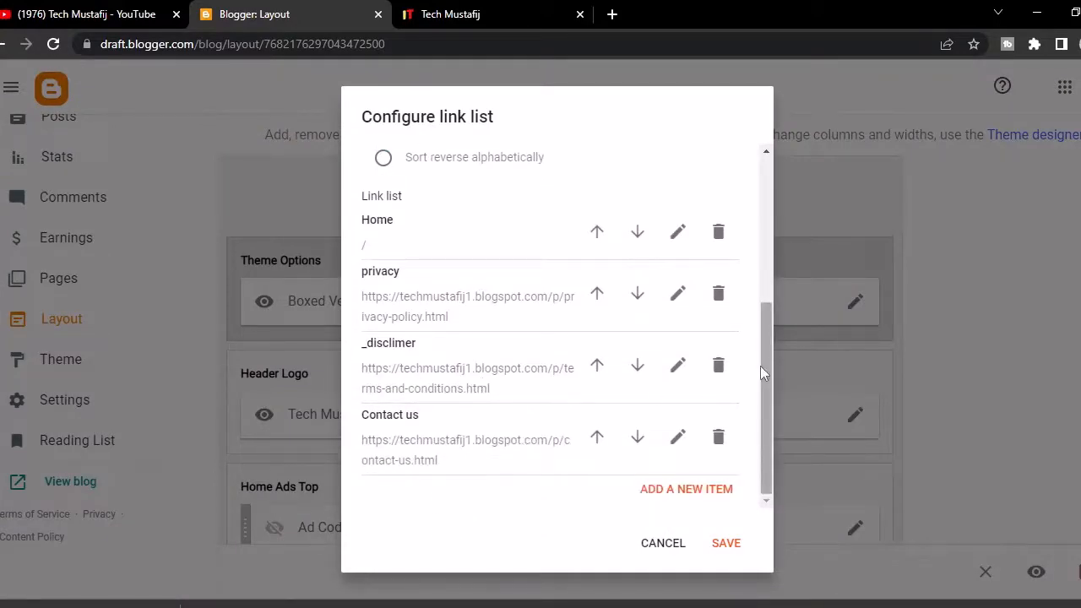
drag(764, 372, 764, 423)
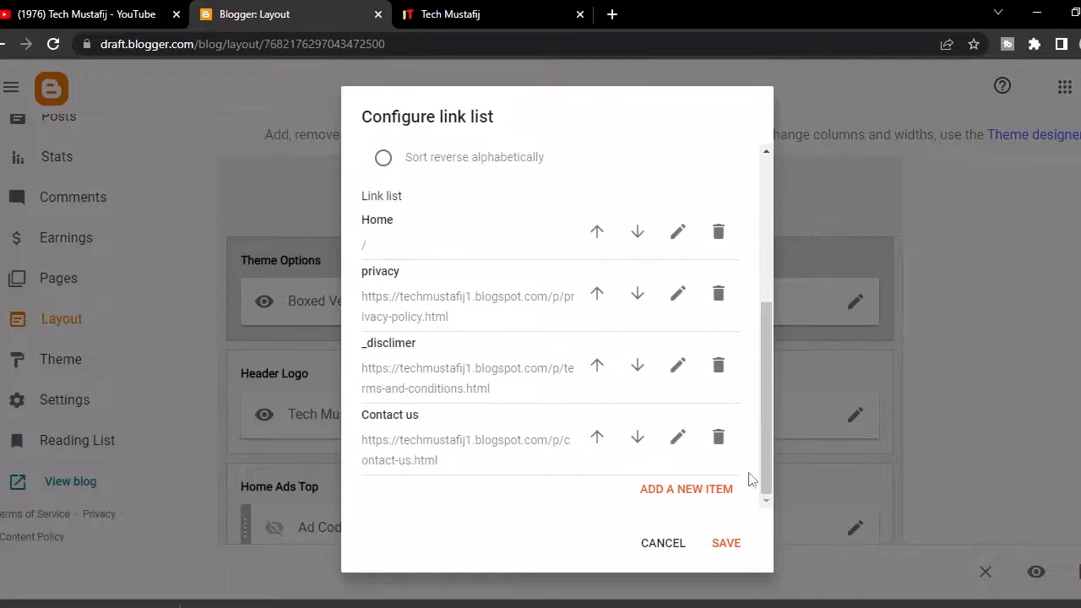
click(728, 545)
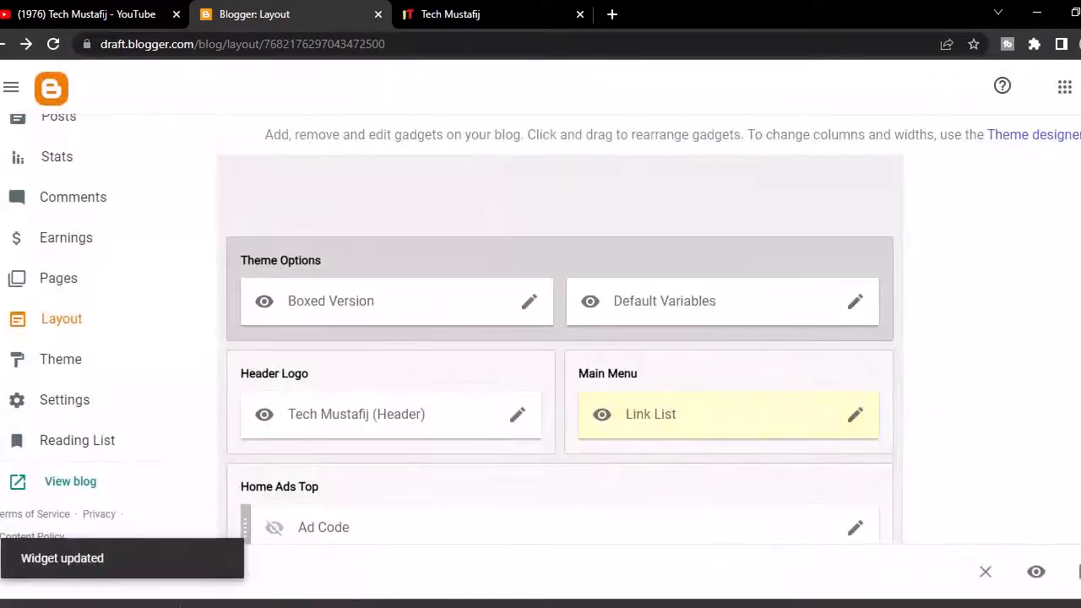
scroll(560, 350, down, 15)
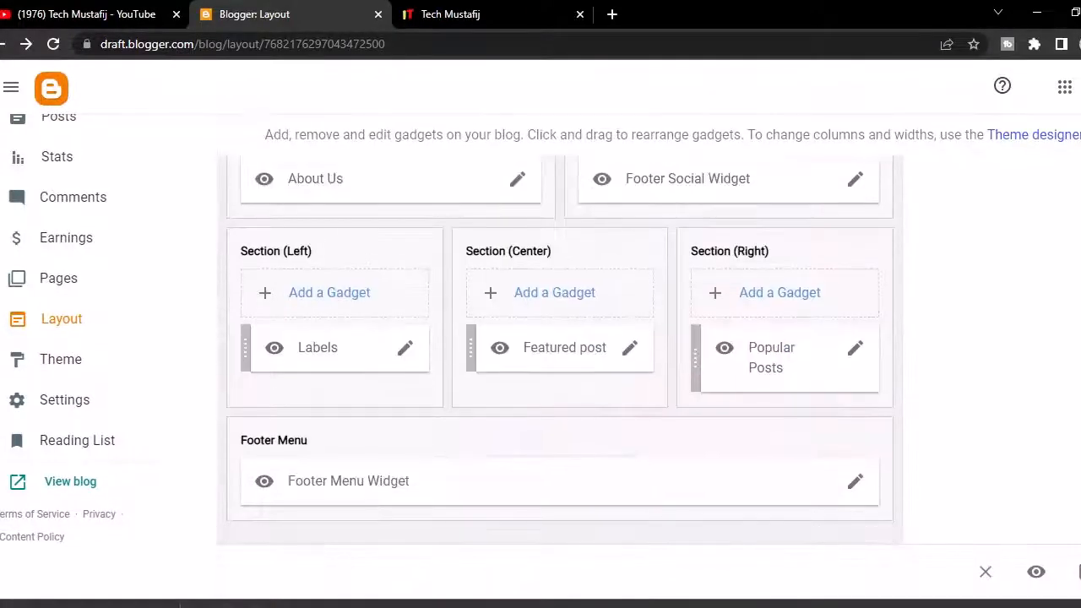
scroll(560, 350, up, 15)
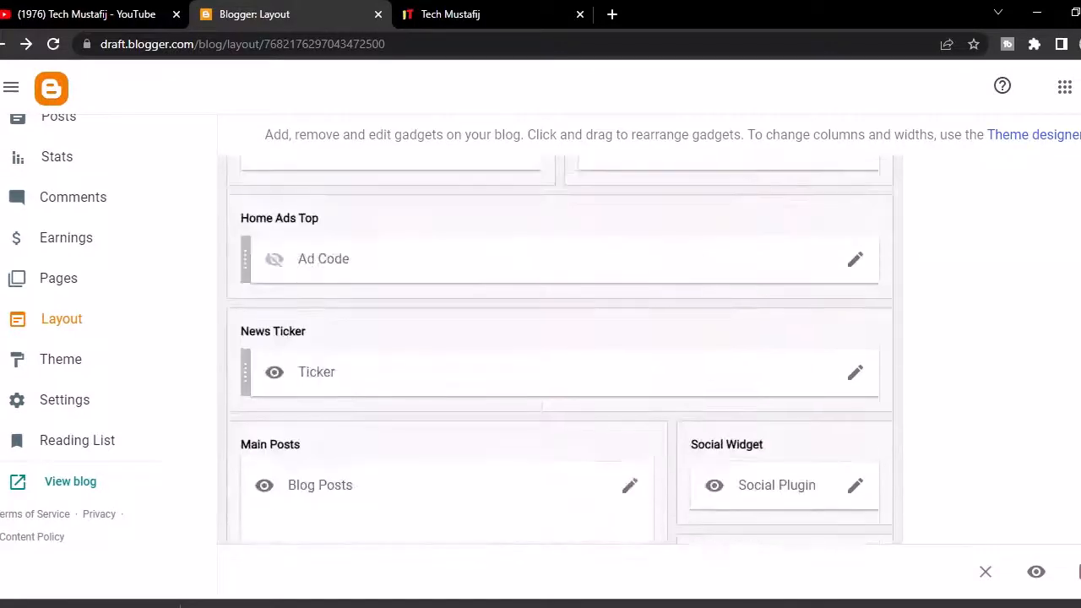
scroll(560, 350, up, 2)
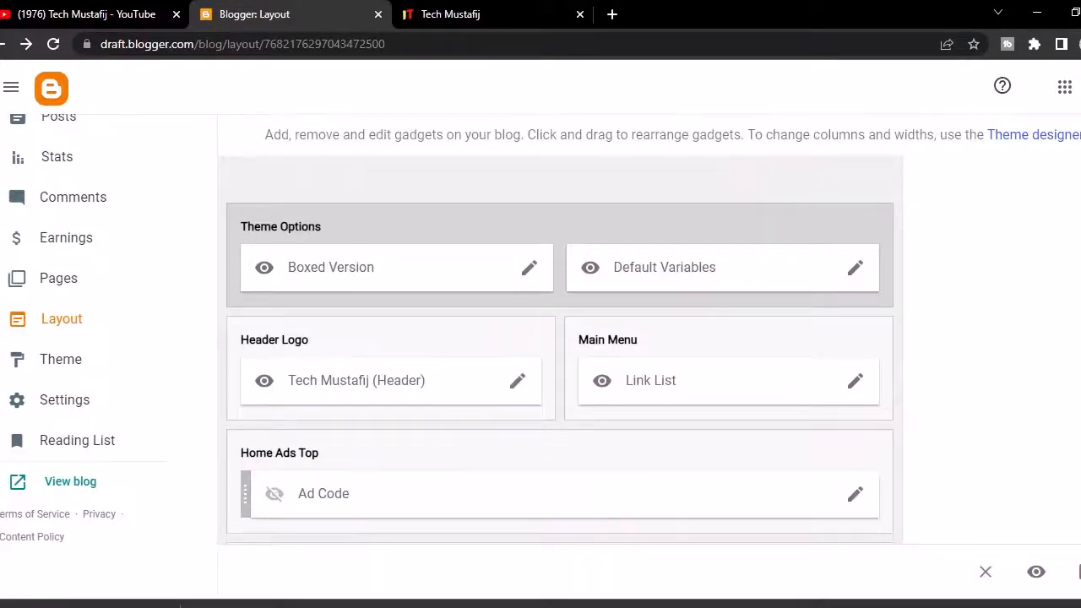
scroll(560, 350, down, 15)
scroll(560, 350, up, 15)
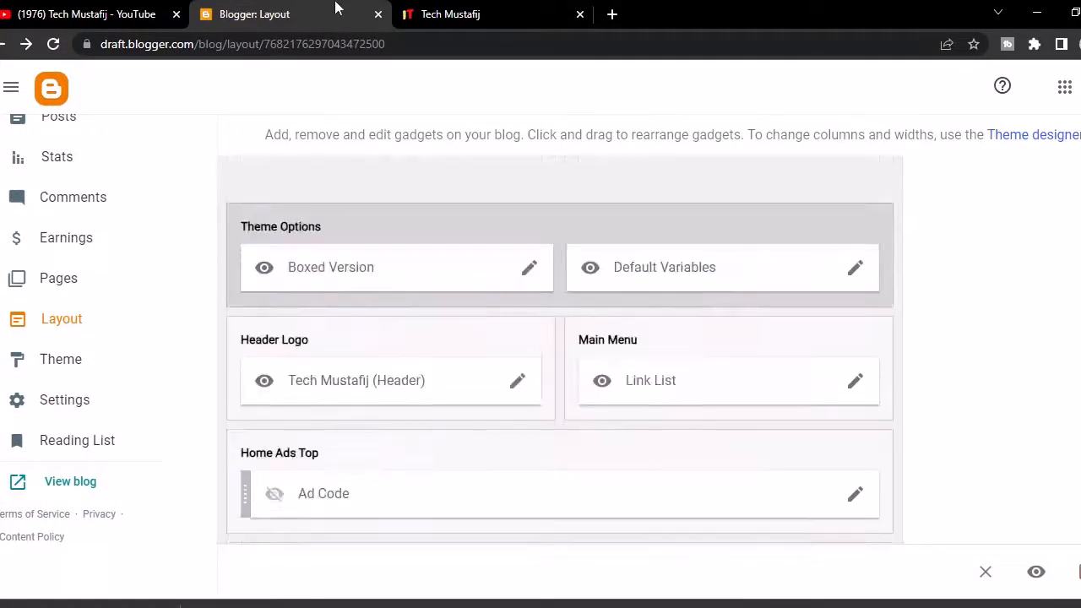